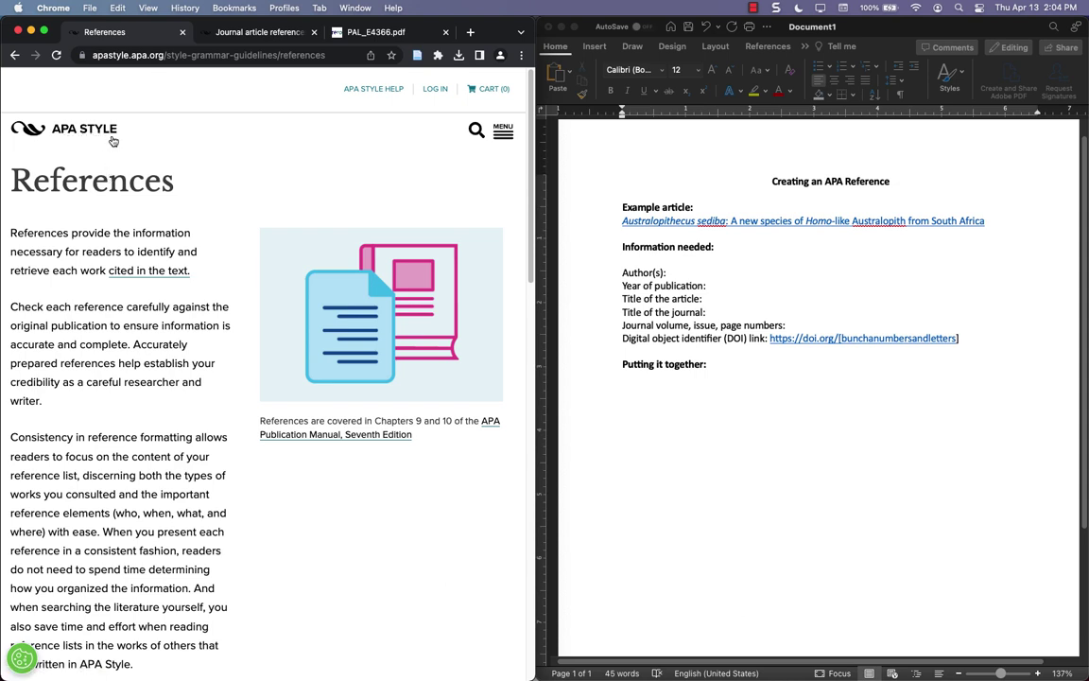
Switch to the Journal article references examples and bring the first sample journal article into view
scroll(120, 153, down, 1)
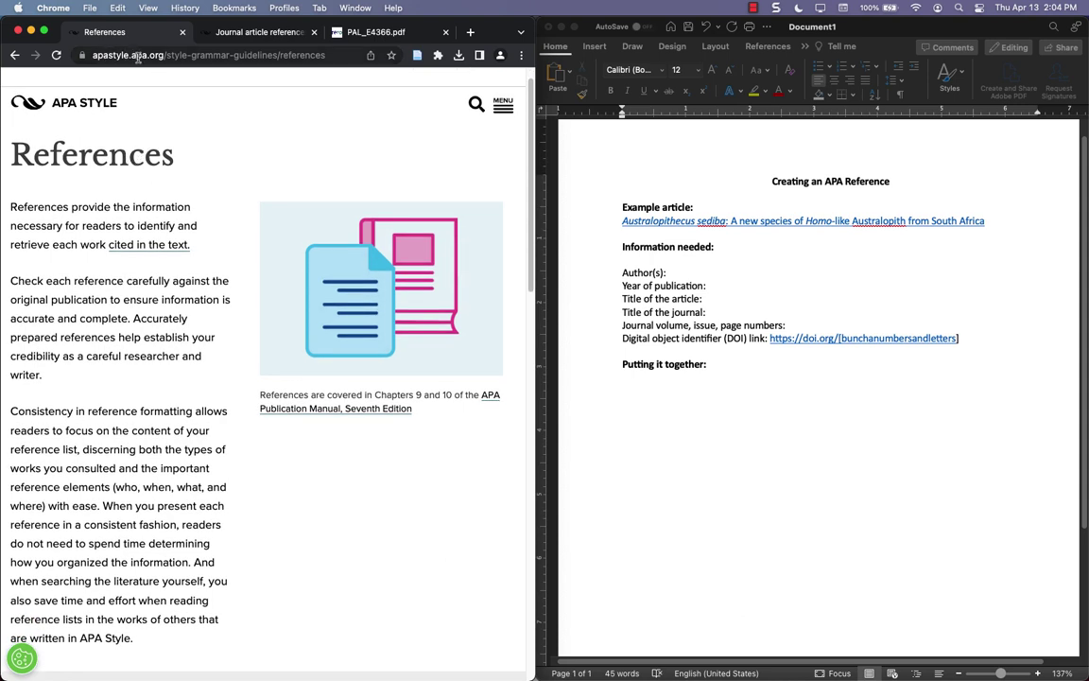
scroll(136, 151, up, 1)
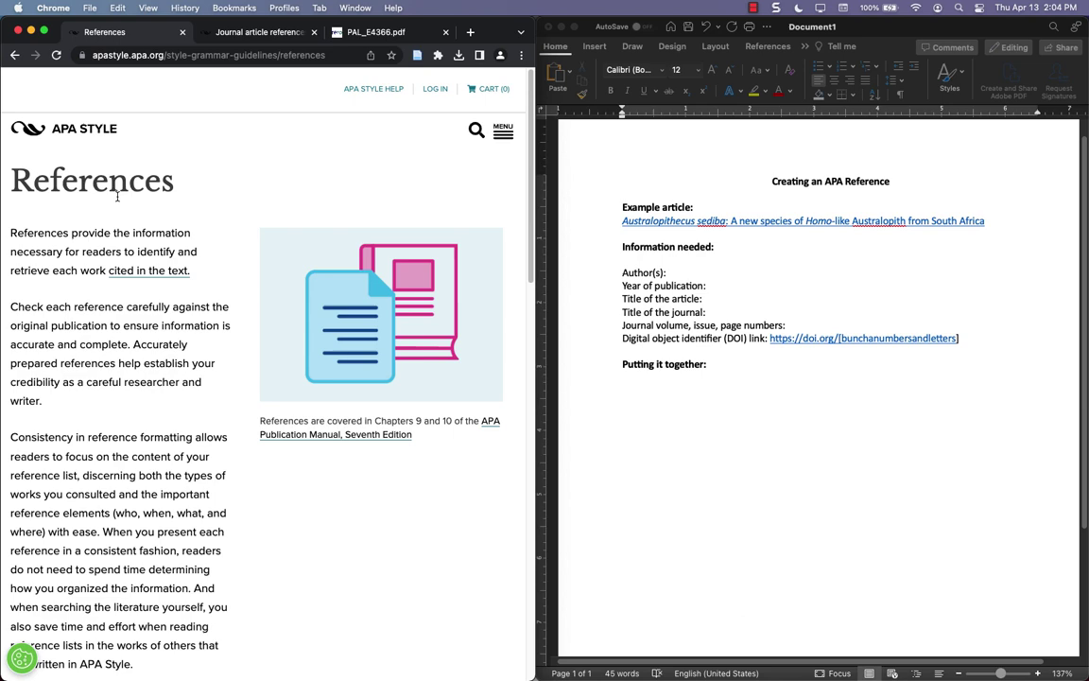
scroll(123, 198, down, 10)
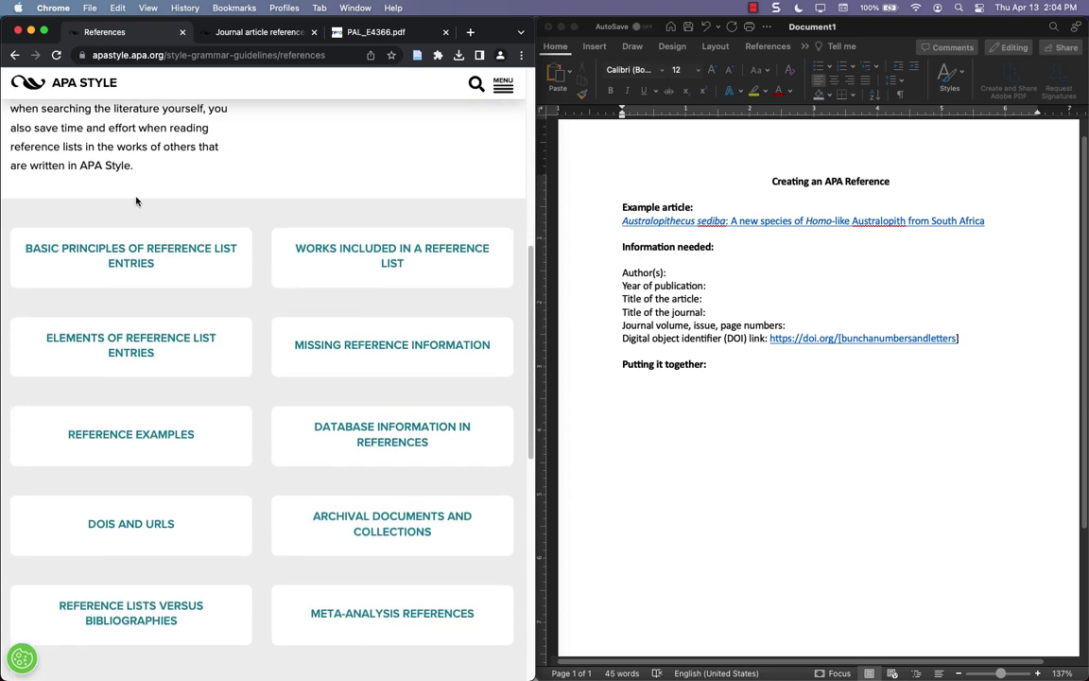
scroll(136, 203, down, 2)
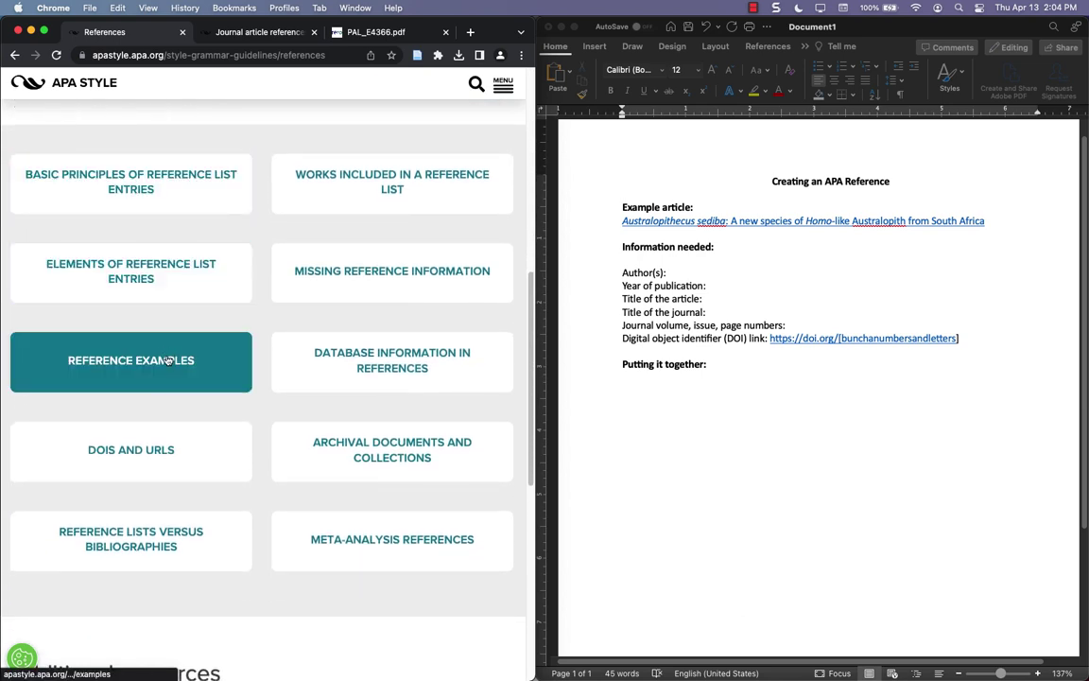
click(215, 35)
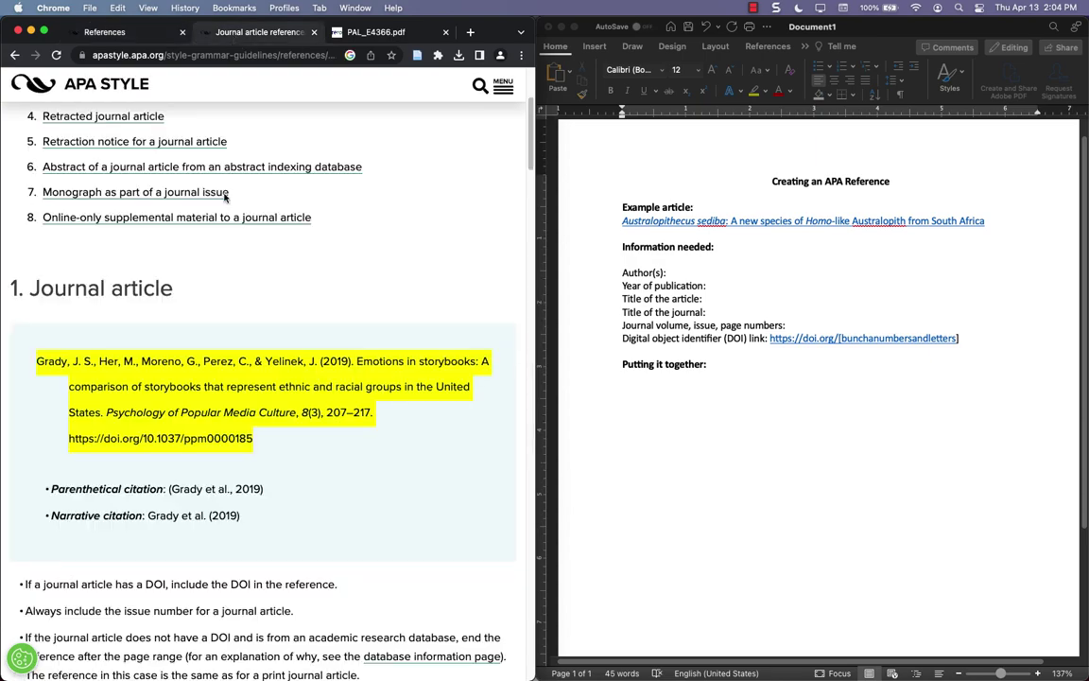
scroll(141, 254, up, 5)
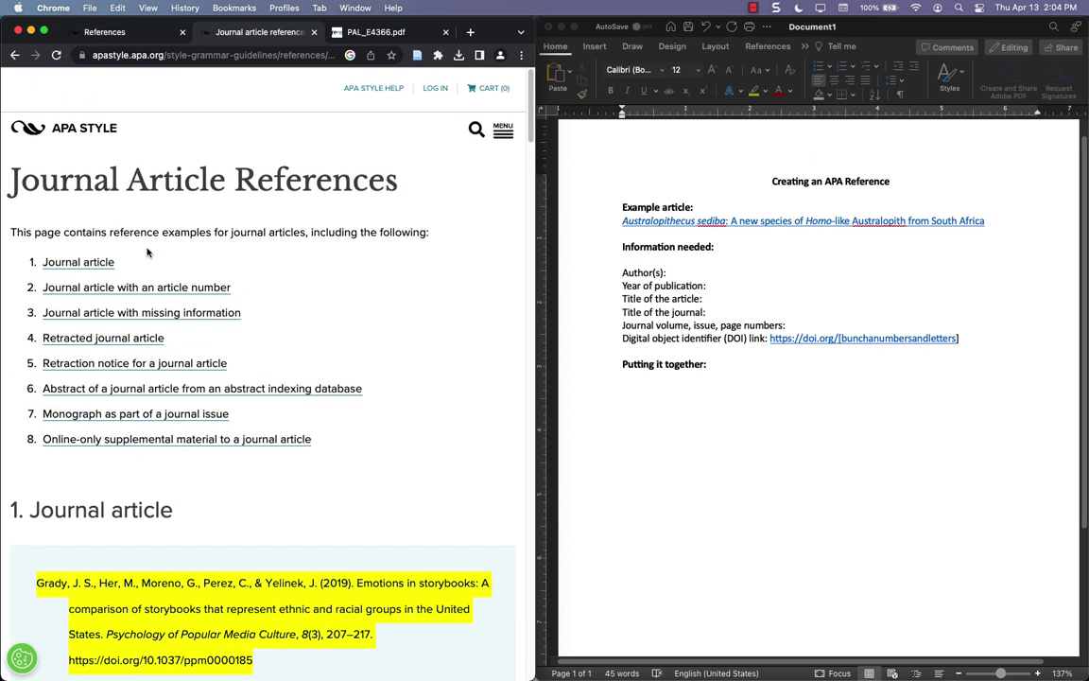
scroll(147, 252, down, 13)
scroll(152, 241, up, 4)
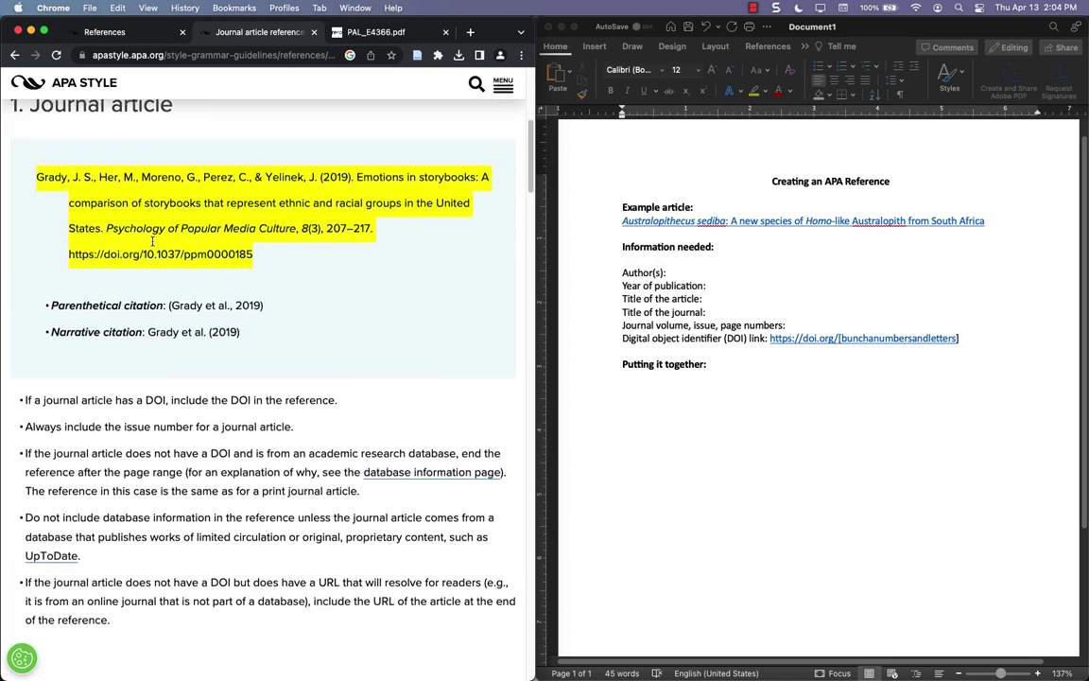
click(34, 175)
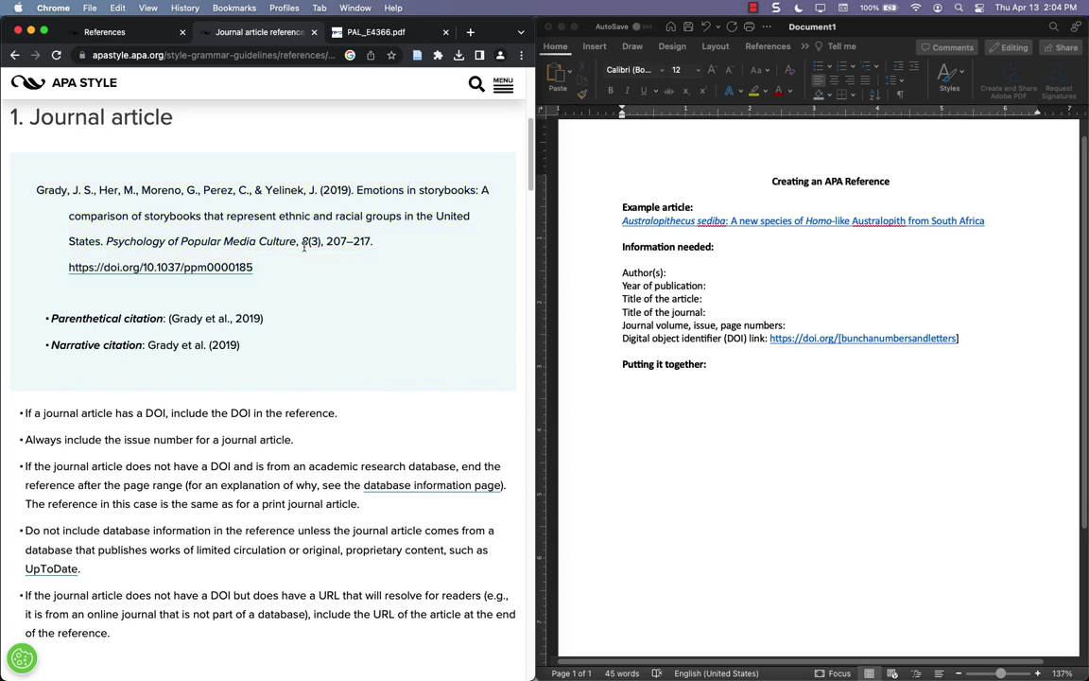
Show the PAL_E4366.pdf article beside the Word template and return focus to Word
click(368, 33)
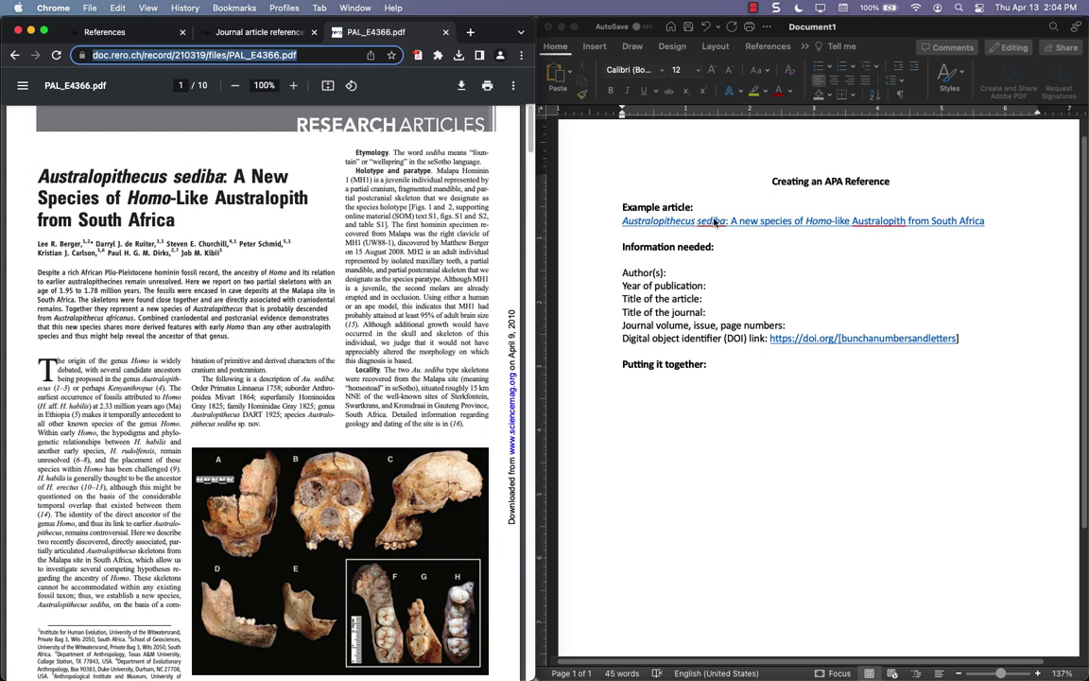
click(681, 274)
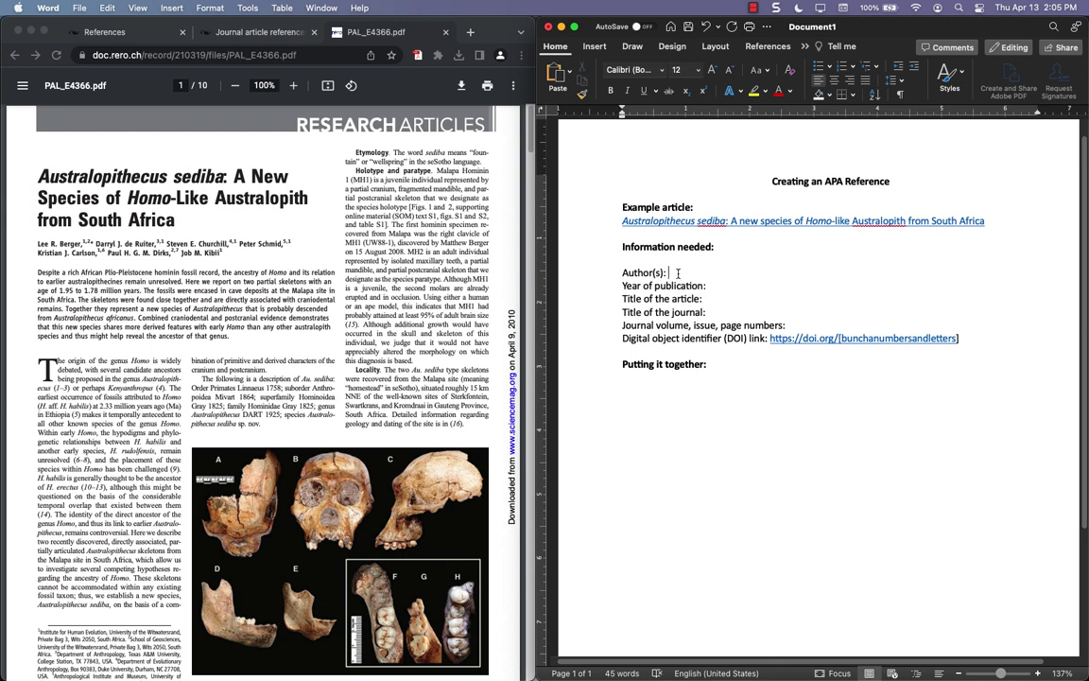
Type the seven article authors in APA surname-and-initials form, with an ampersand before the last author
text(Berger, L. R.,)
text(de Ruiter, )
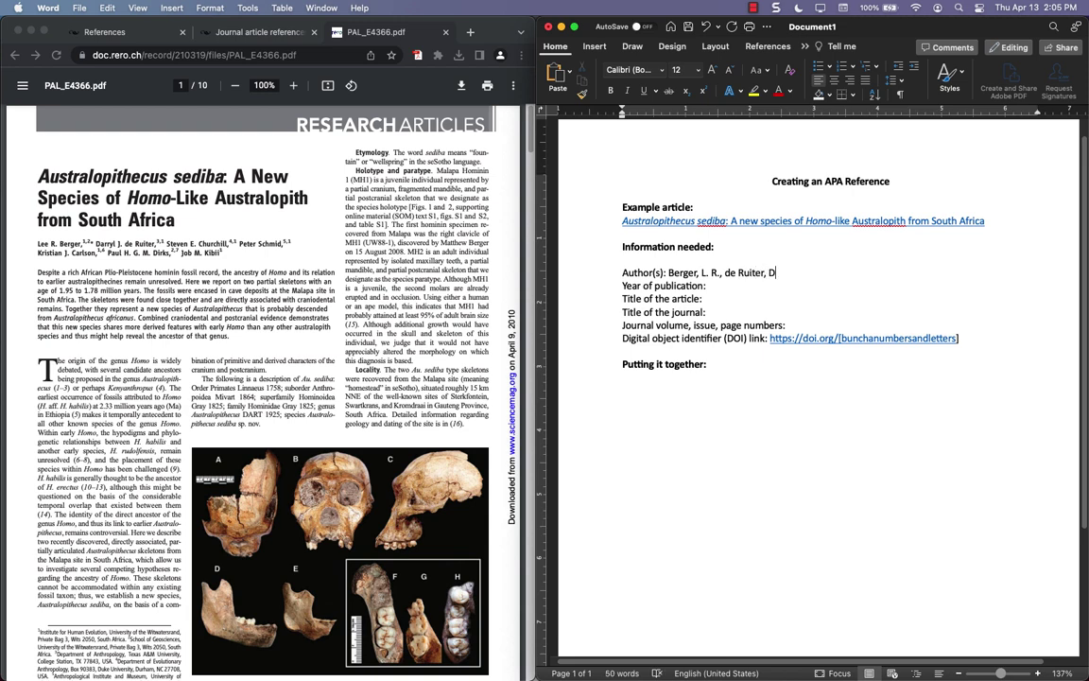
text(D)
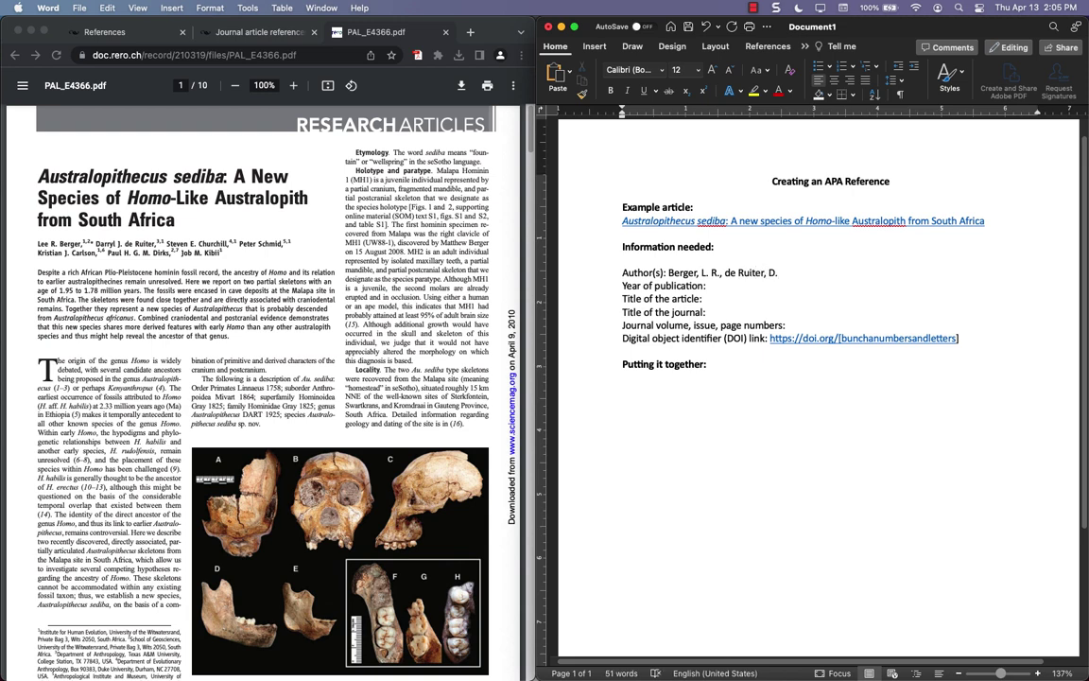
text(. J)
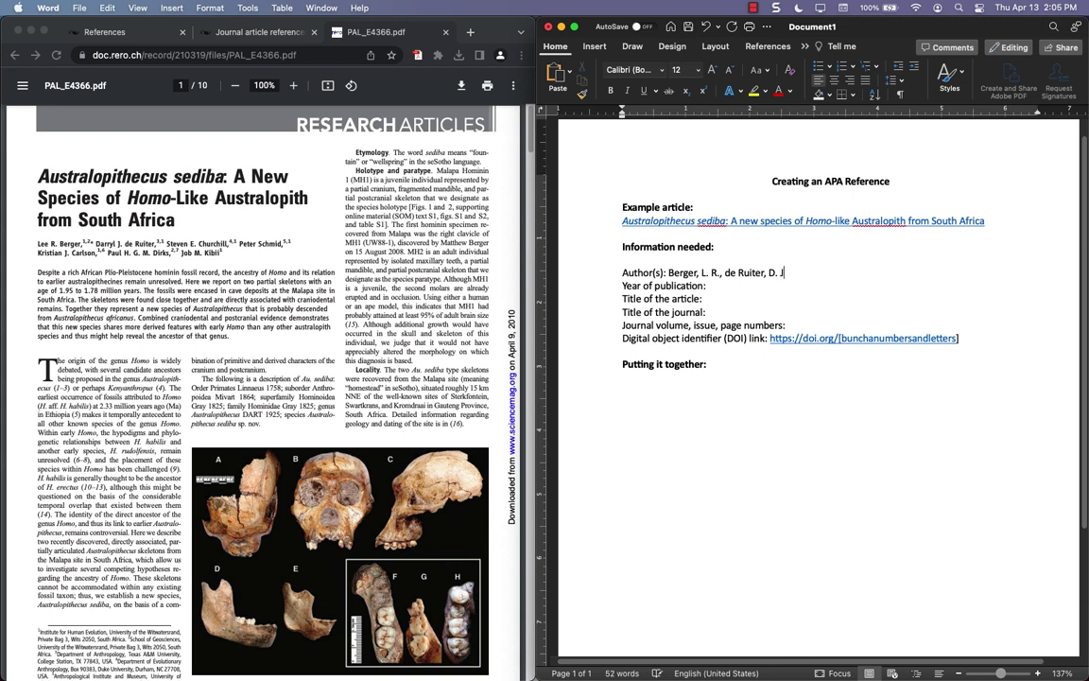
text(.,)
text( Churchill, S. E., Schmid)
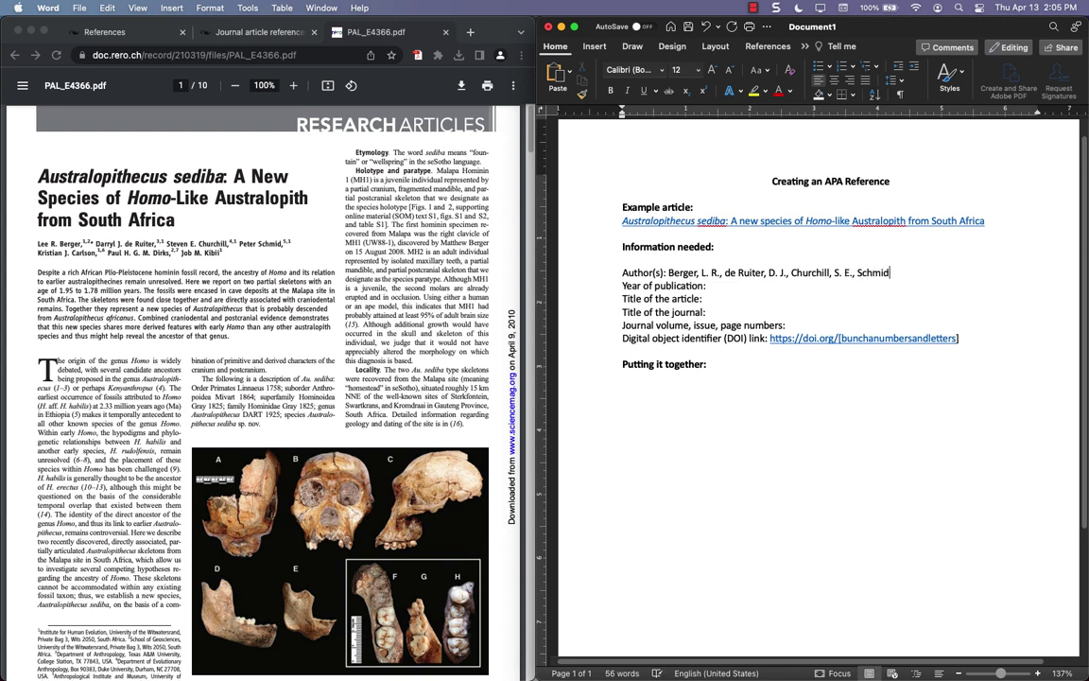
text(, P., )
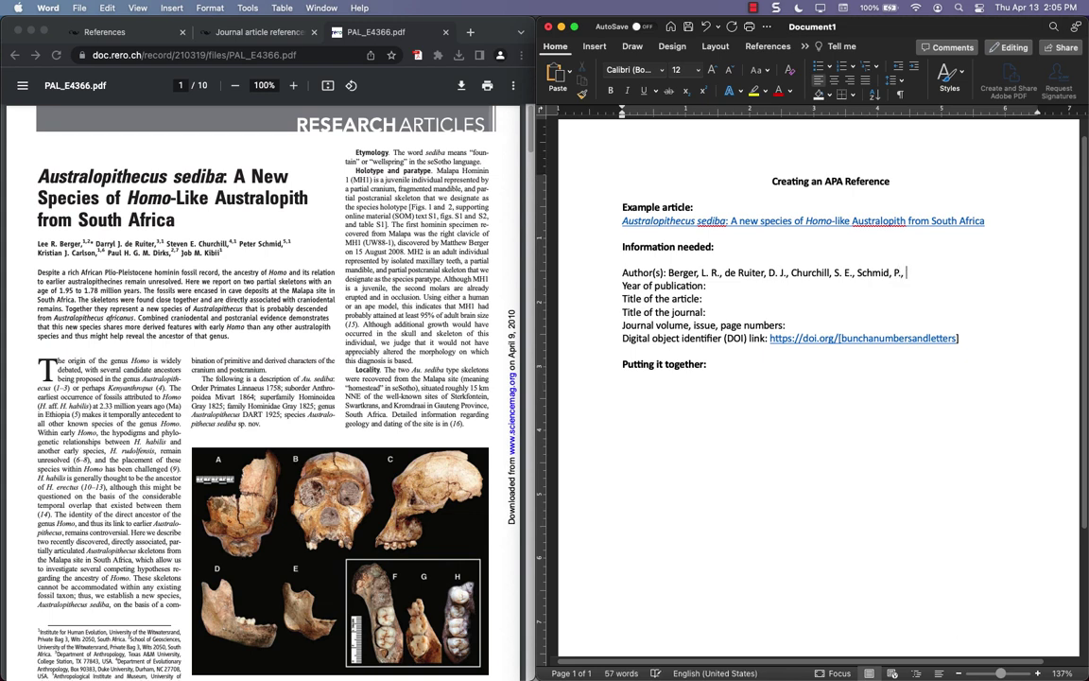
text(Carlson, K. J.,)
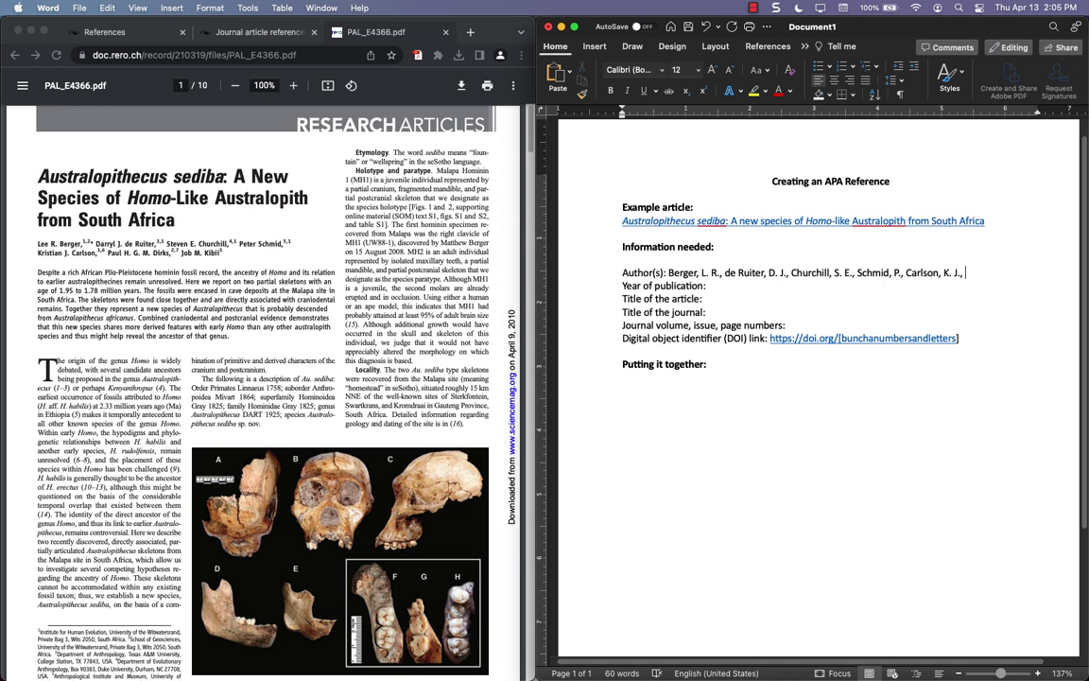
text( Dirks, )
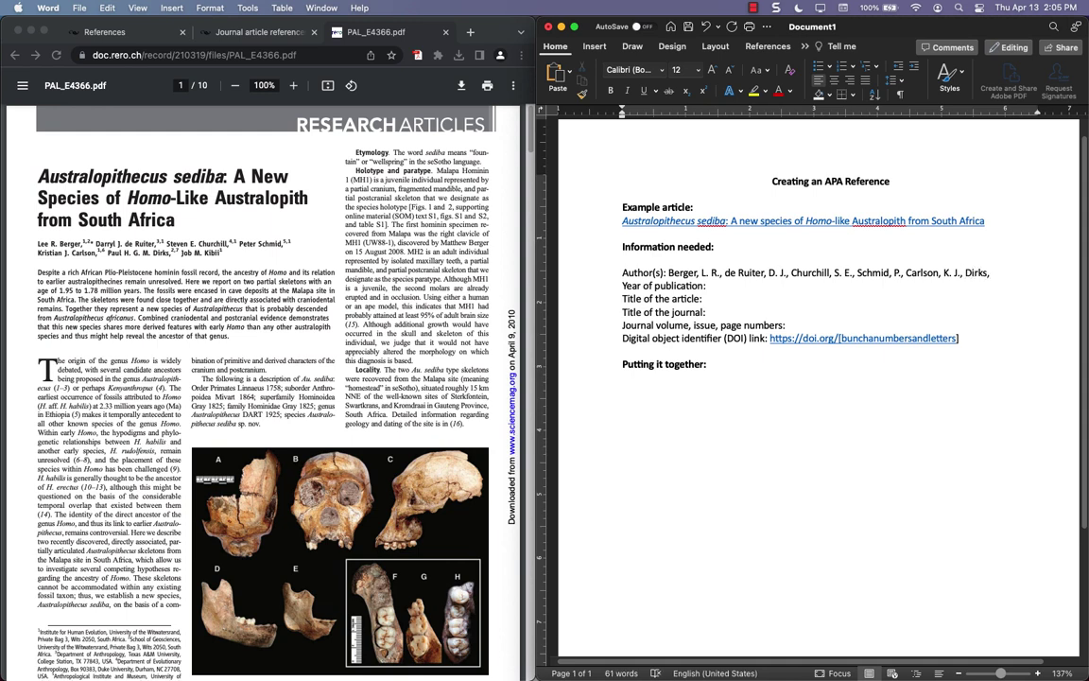
text(H. G.)
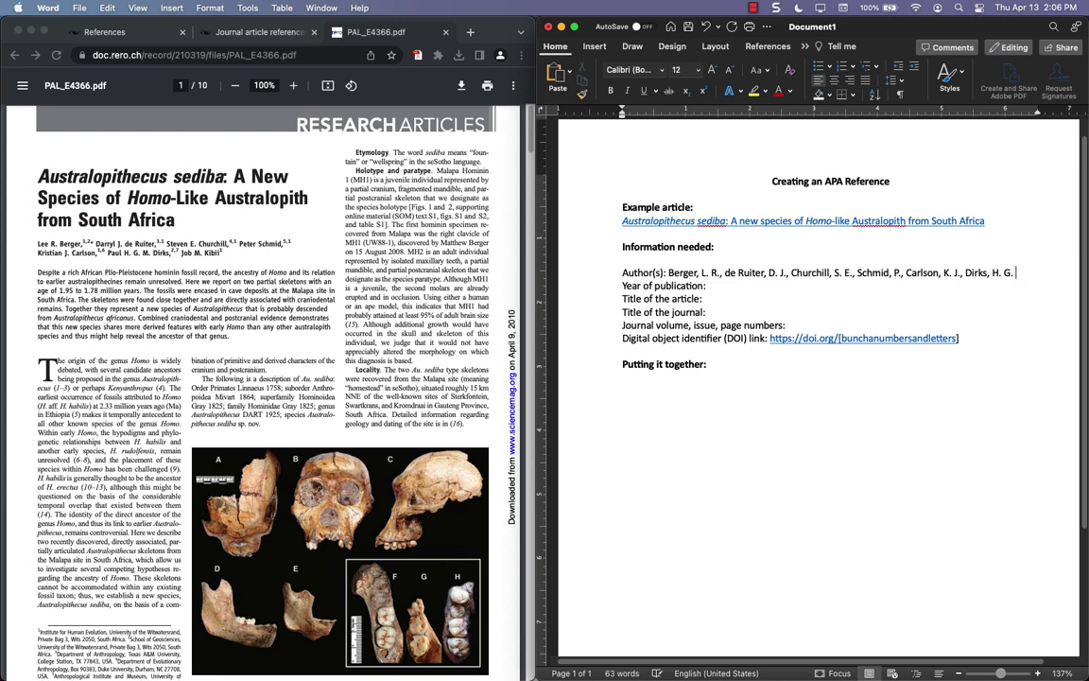
text( M.)
key(Left)
key(Left)
key(Left)
key(Left)
key(Left)
key(Left)
text(P.)
key(End)
key(Right)
text(,)
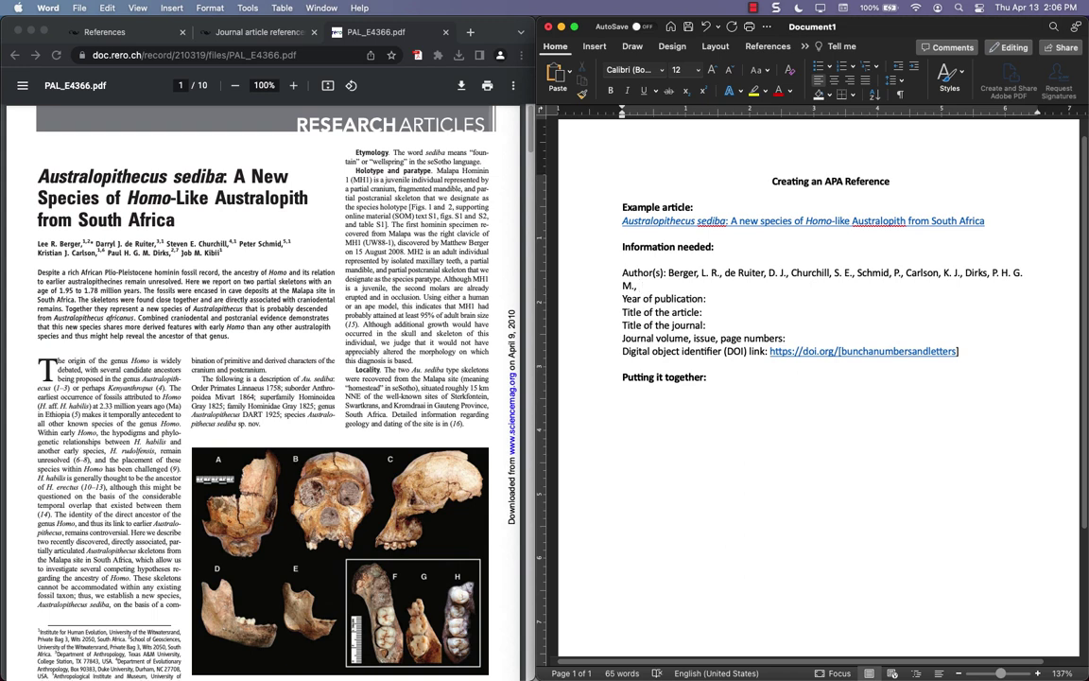
text(& Kibbi, J. M.)
Make the Author(s): label bold
click(667, 272)
key(shift+super+Left)
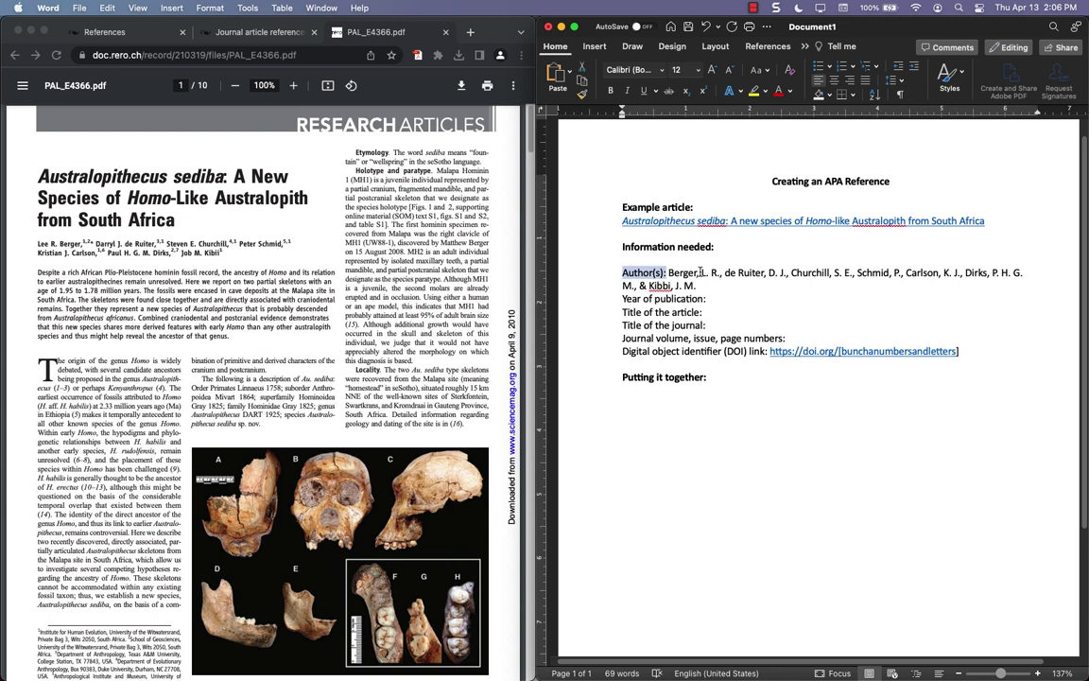
key(super+b)
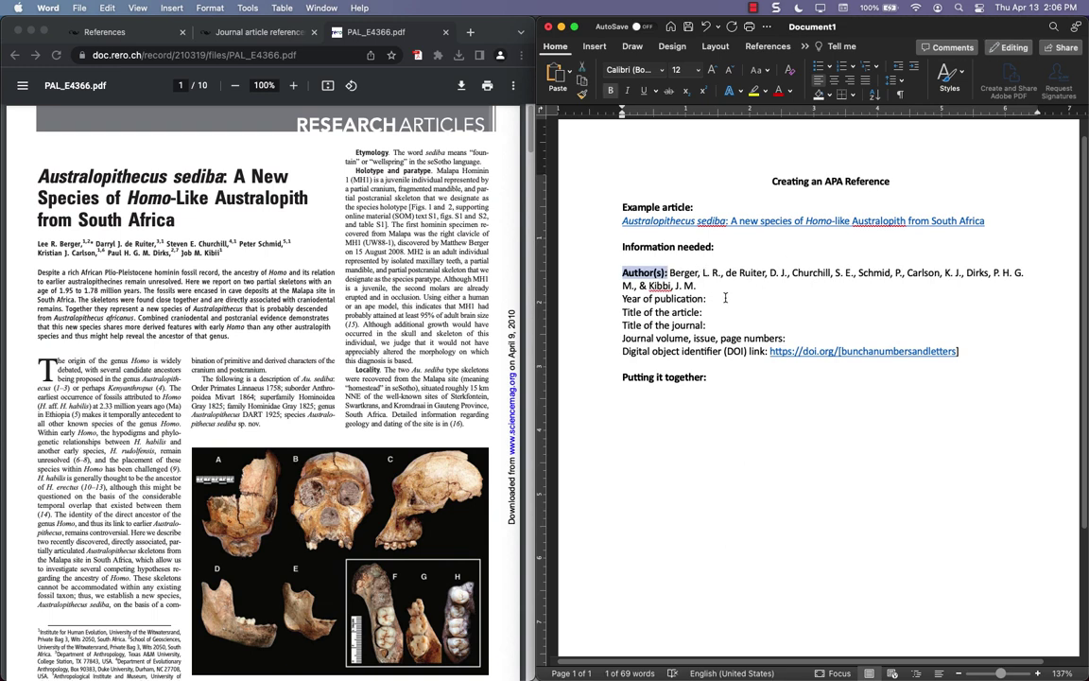
click(653, 270)
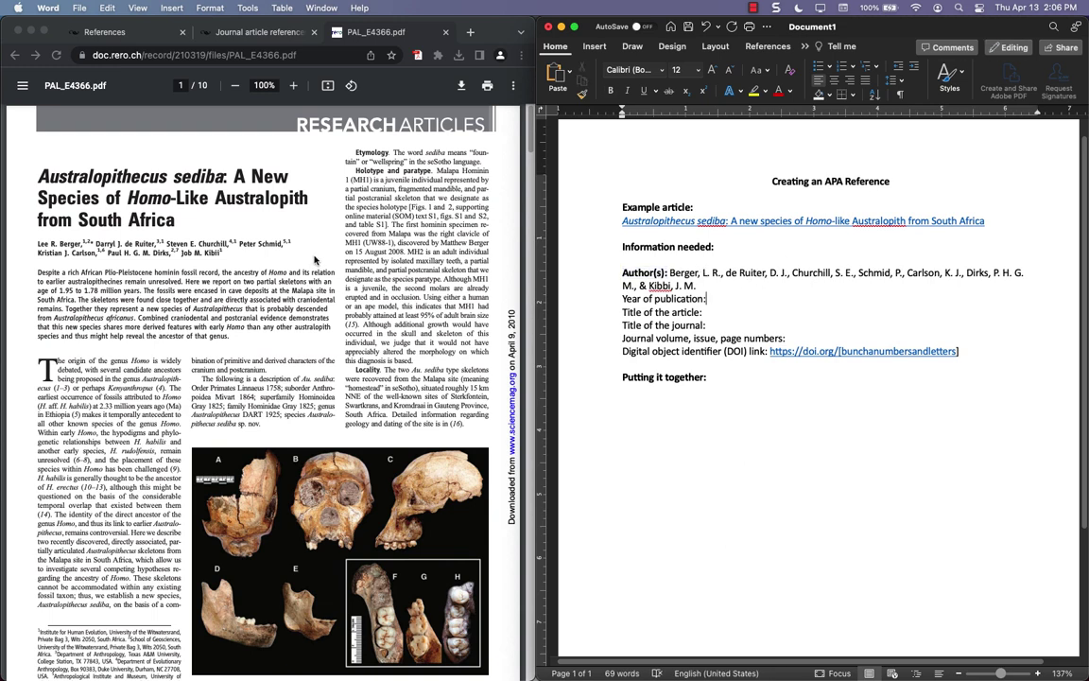
Enter 2010 as the year of publication and bold the Year of publication: label
scroll(308, 267, down, 3)
scroll(310, 253, down, 5)
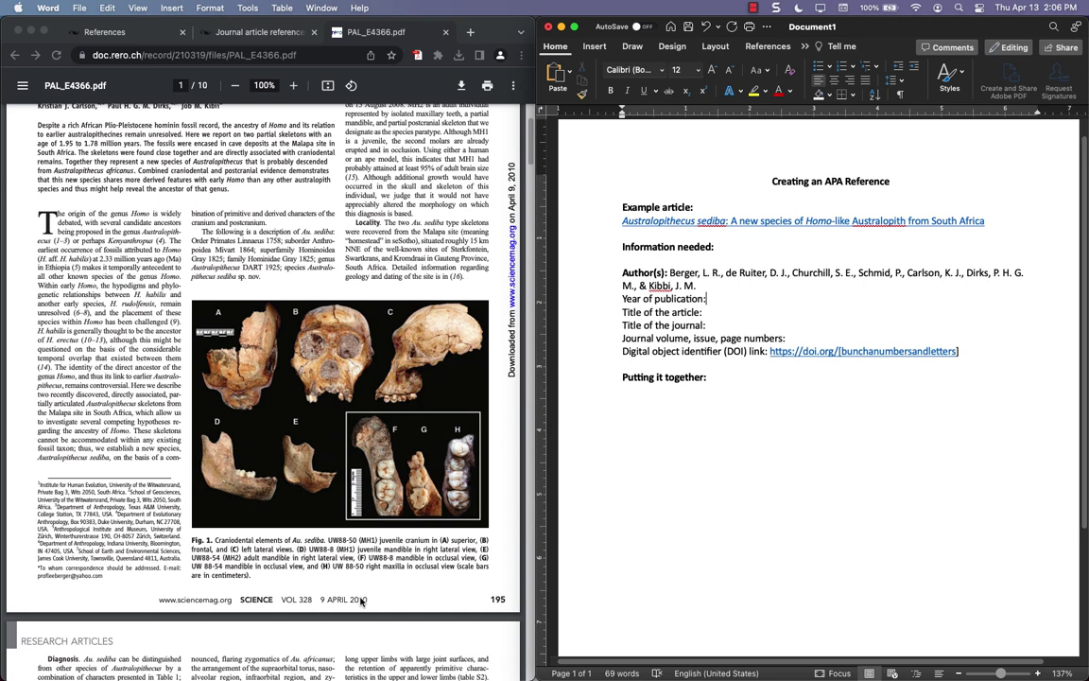
click(711, 299)
text(2010)
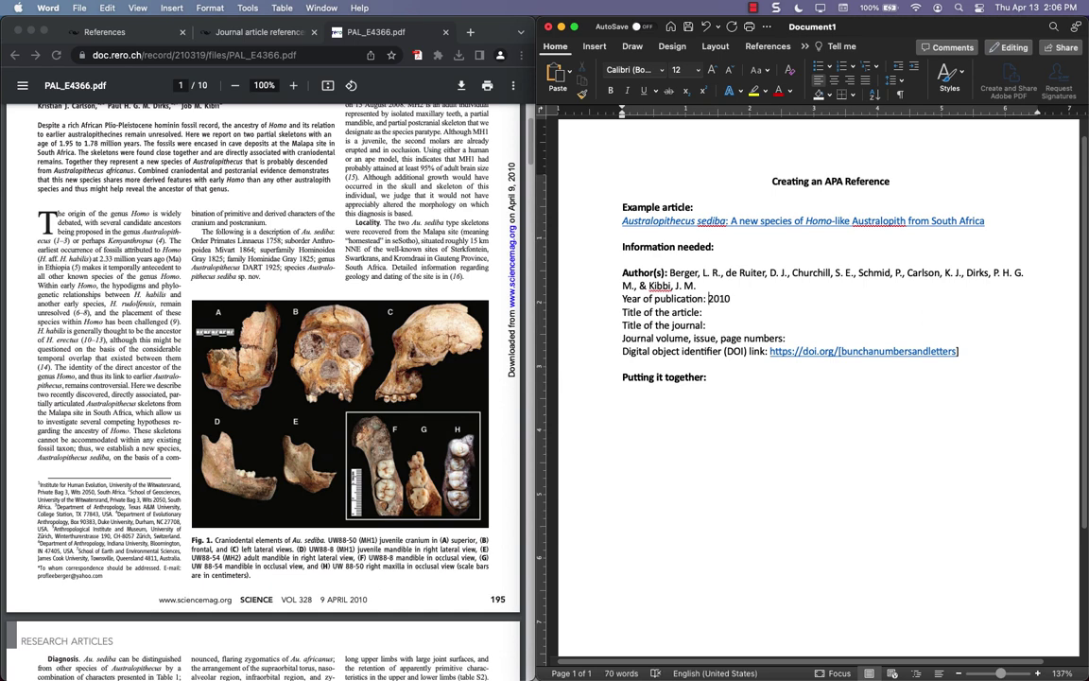
click(707, 298)
key(shift+Home)
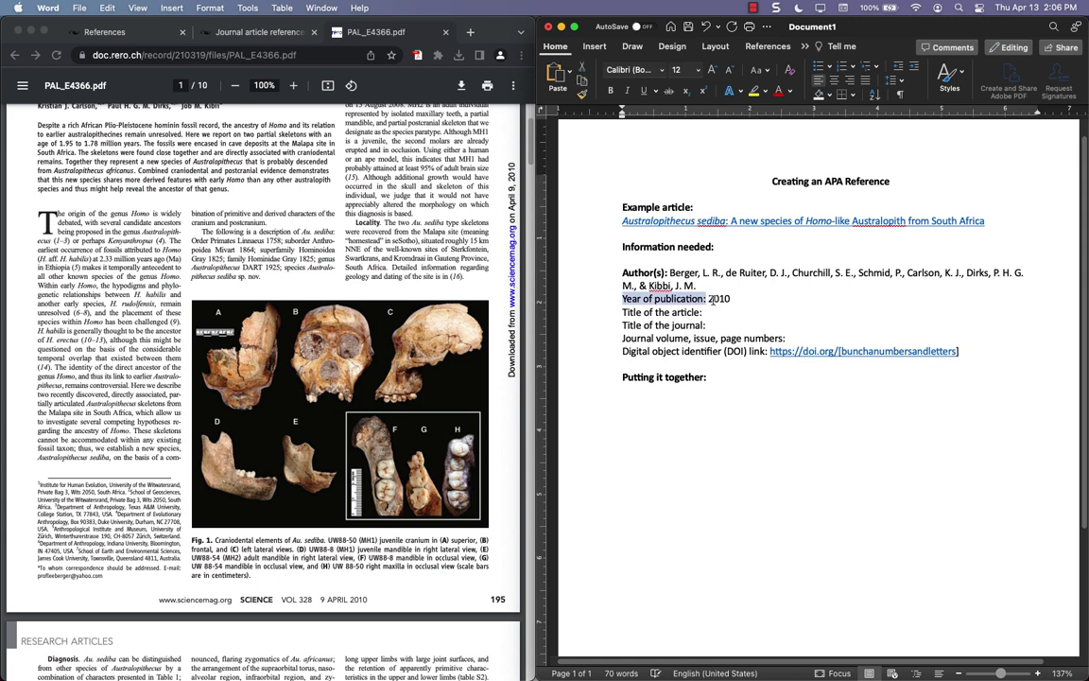
key(ctrl+b)
click(711, 298)
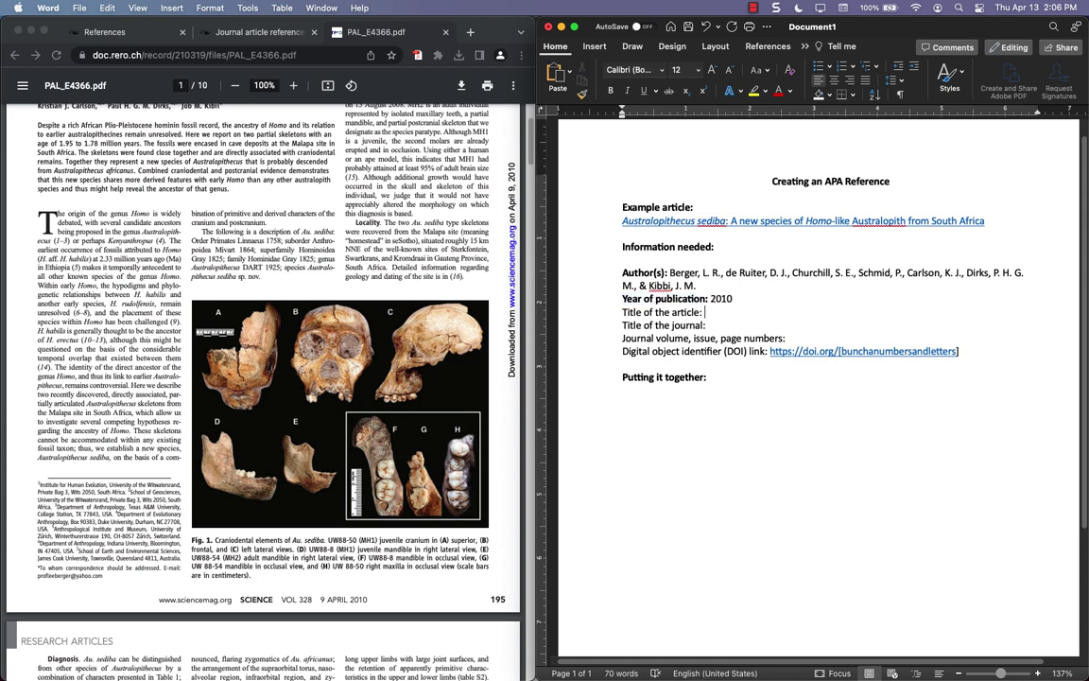
scroll(246, 347, up, 5)
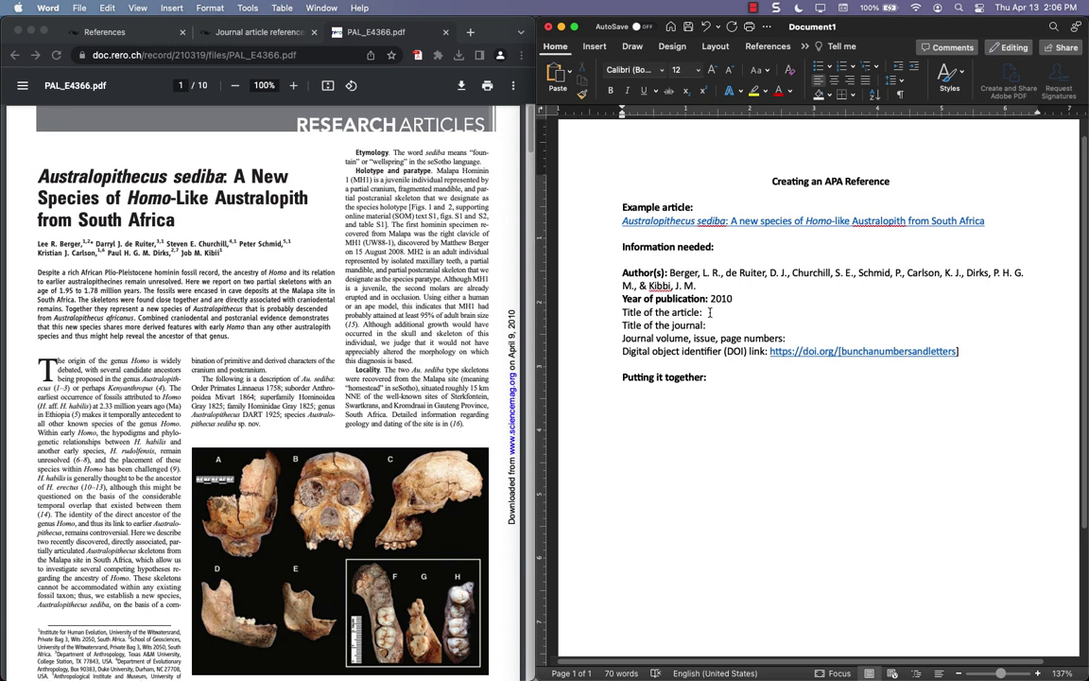
Enter the title 'Australopithecus sediba: A new species of Homo-like Australopith from South Africa', italicising Australopithecus sediba and Homo
click(710, 312)
key(super+i)
text(Australopithecus)
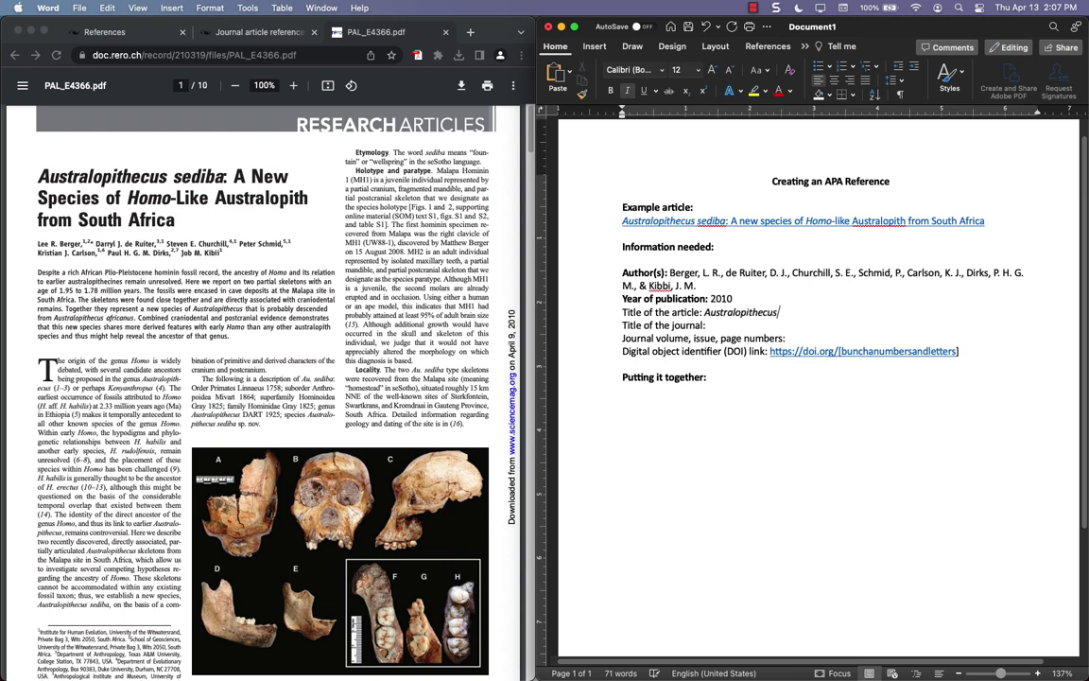
text(ediba)
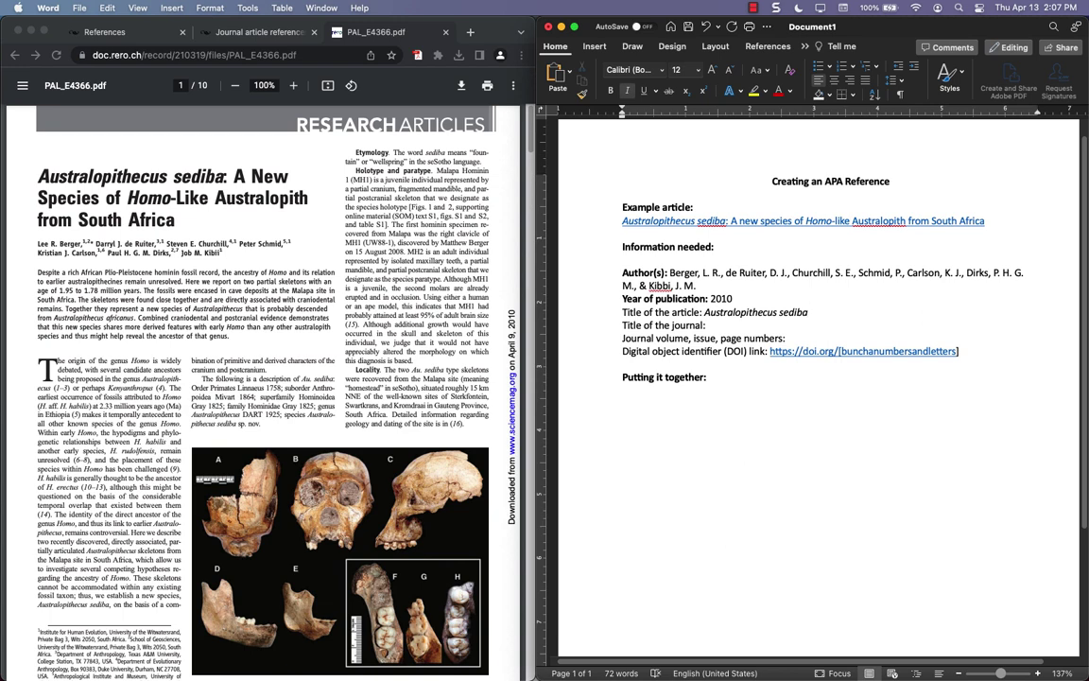
key(super+i)
text(:)
text(A new specie)
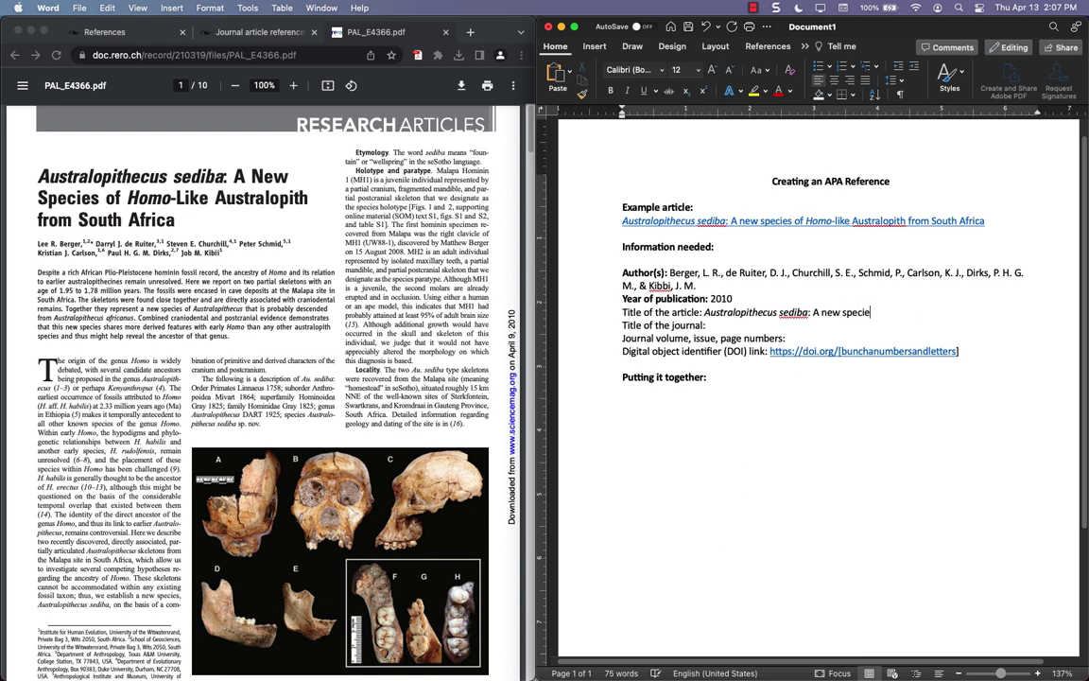
text(s of)
key(super+i)
text(Homo)
key(super+i)
text(-like Australop)
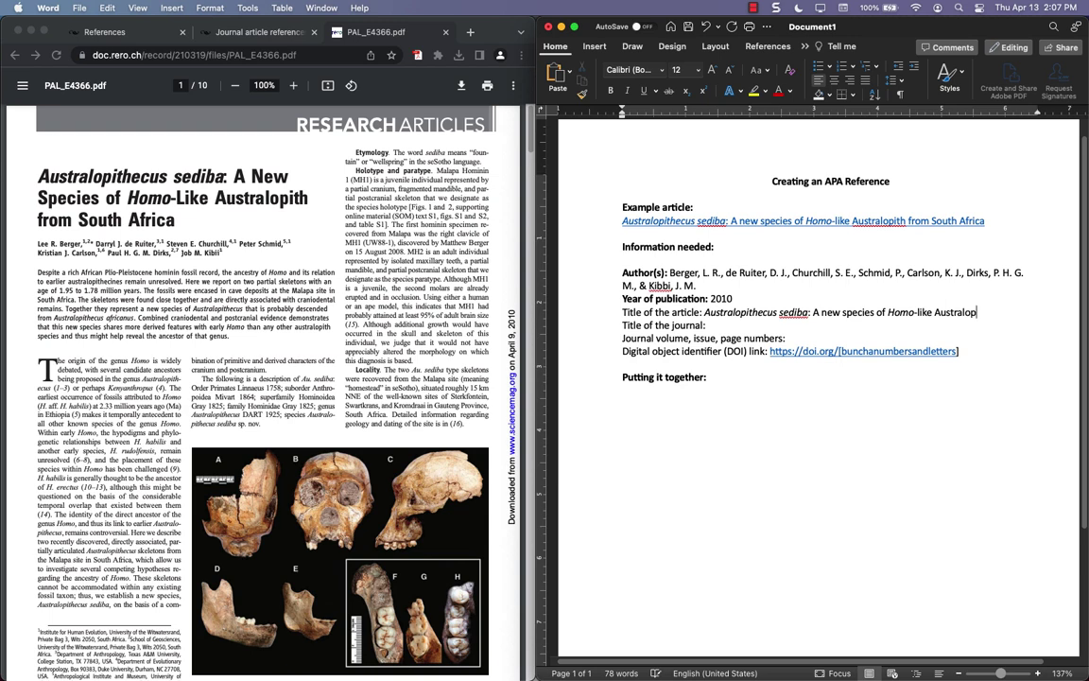
text(ith from South A)
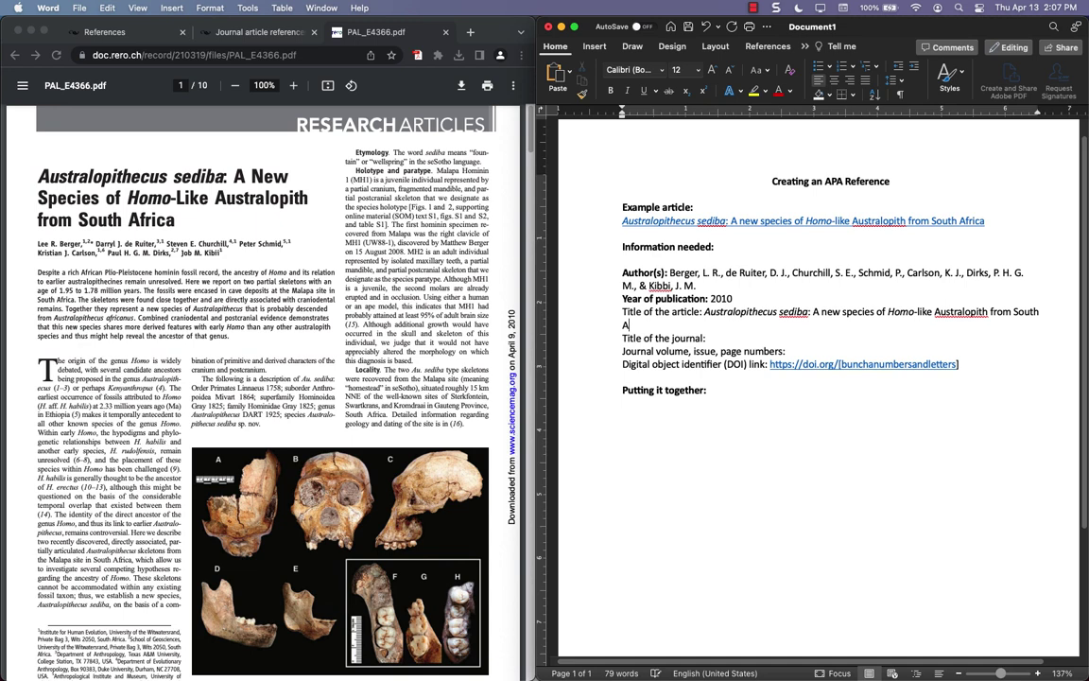
text(frica)
Enter Science as the journal title
click(721, 338)
scroll(304, 246, down, 5)
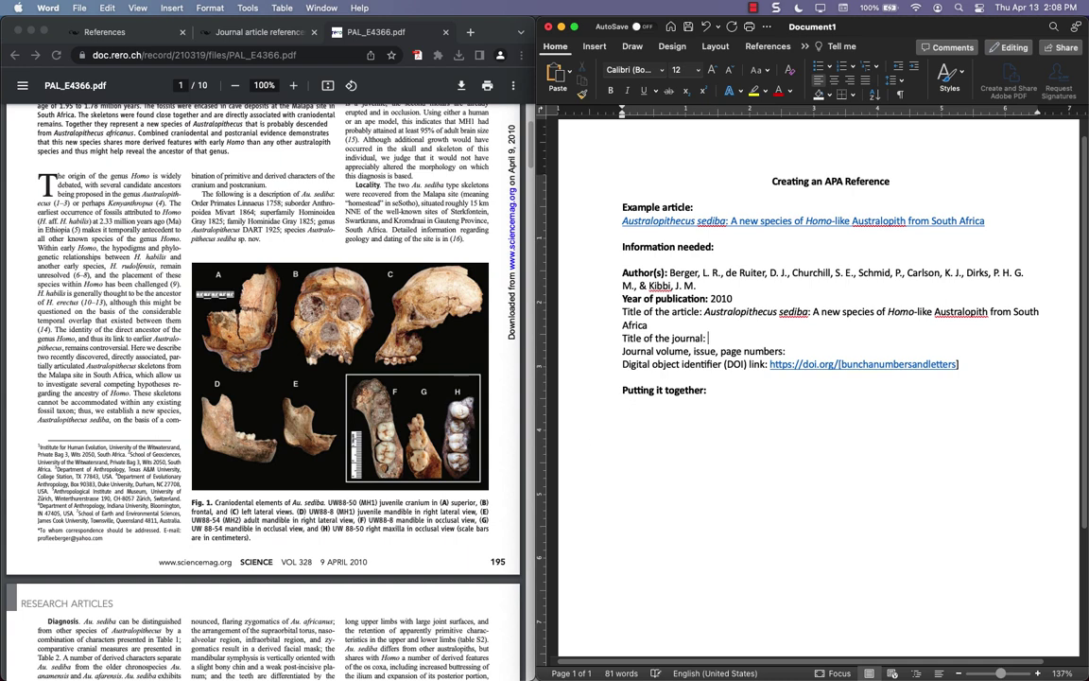
text(Science)
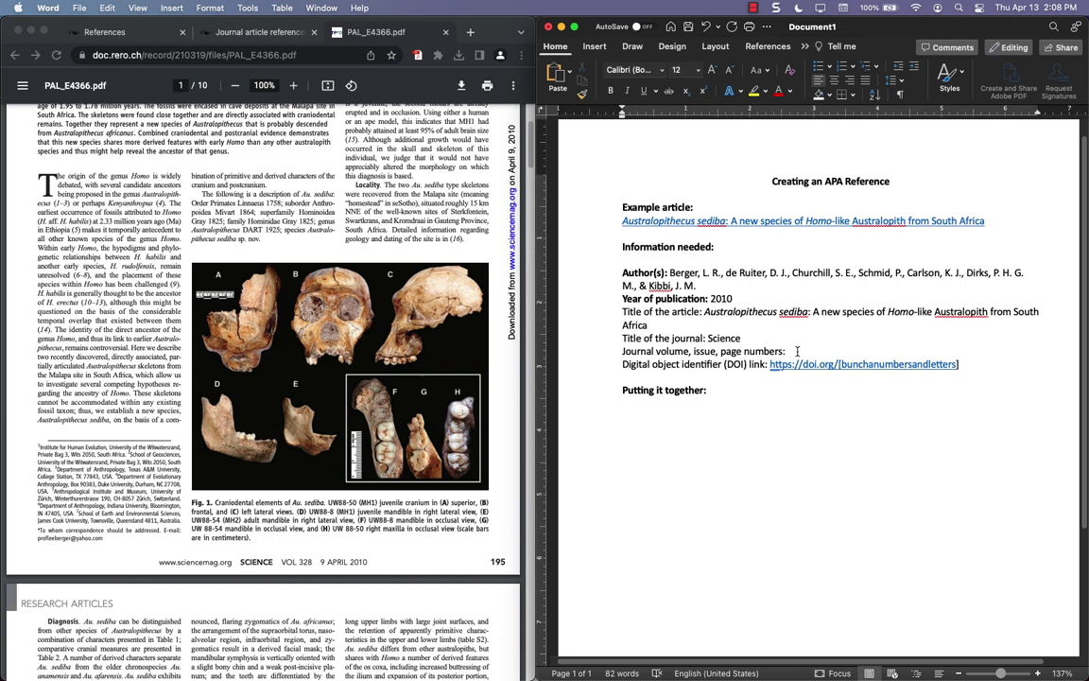
Fill in volume and page numbers as 328, 195-204
key(Down)
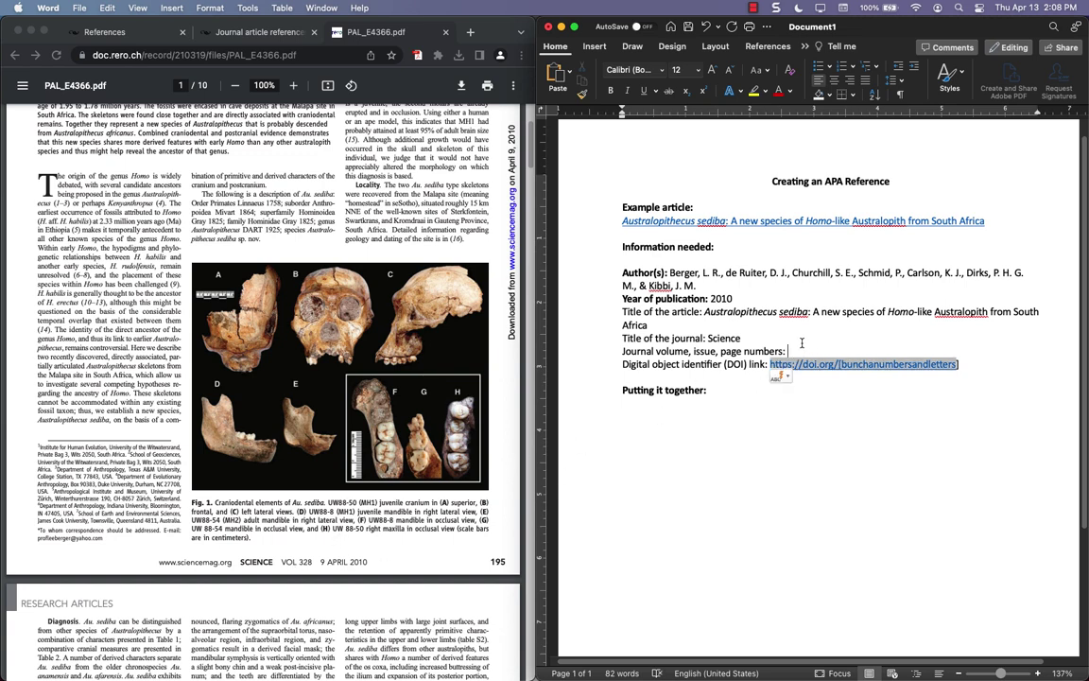
text(3)
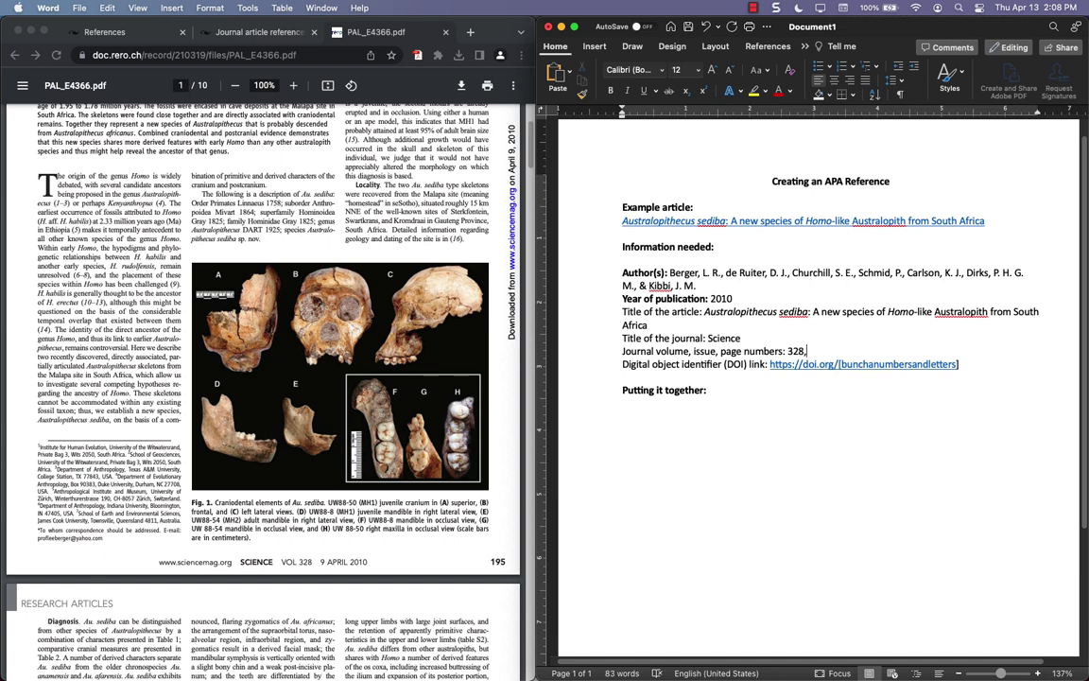
text(28,)
scroll(499, 560, down, 20)
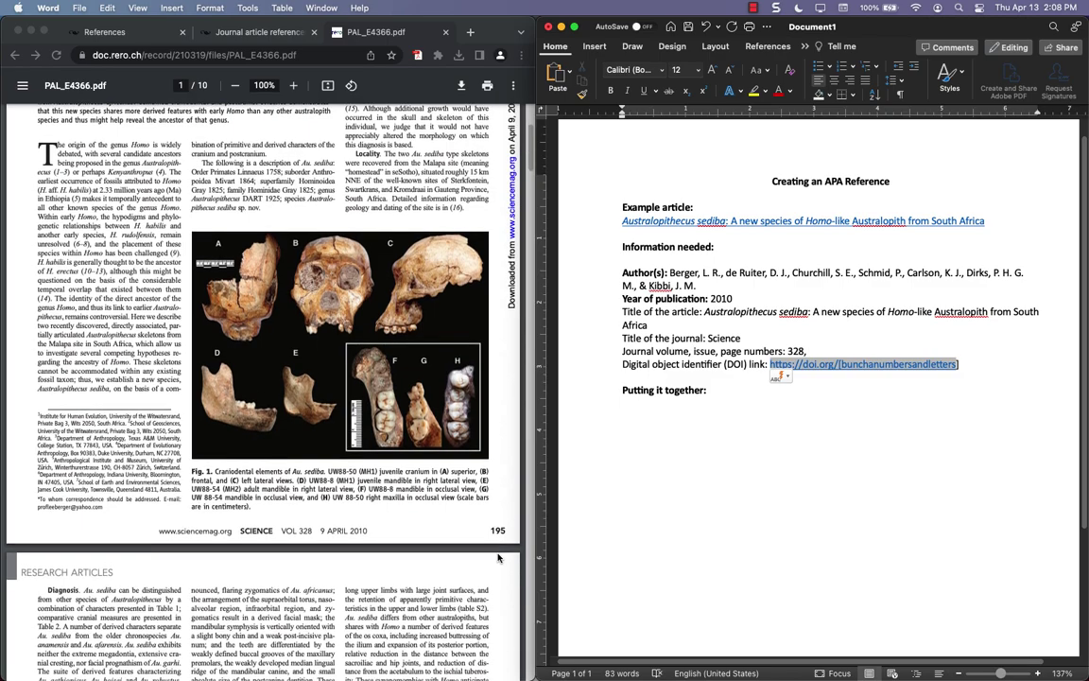
scroll(503, 555, down, 10)
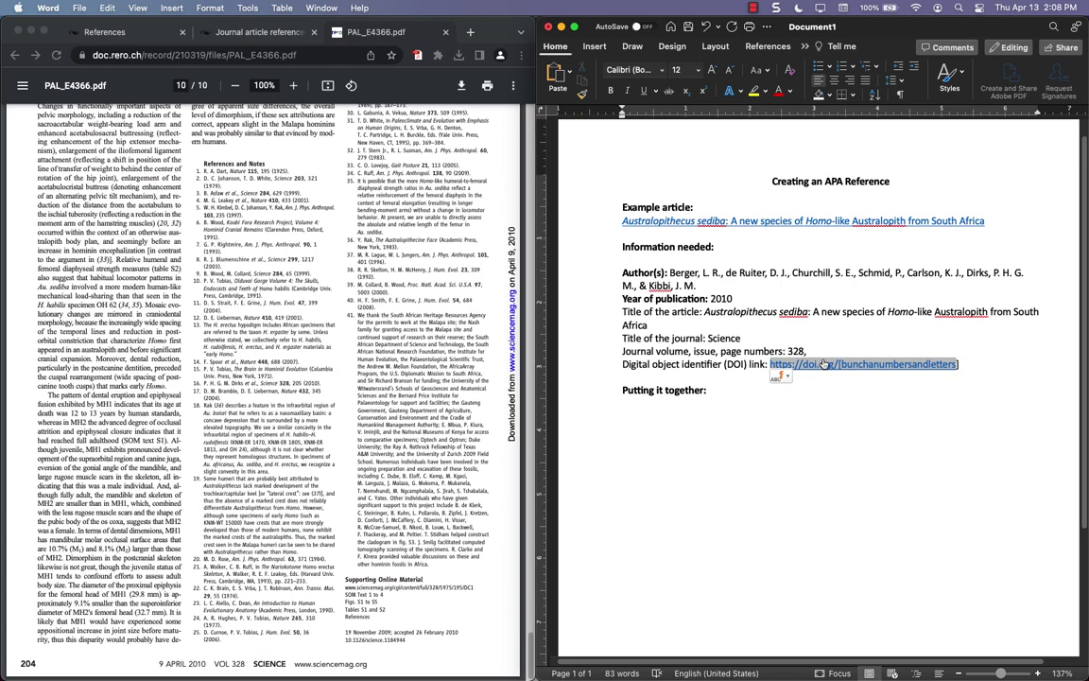
text(195)
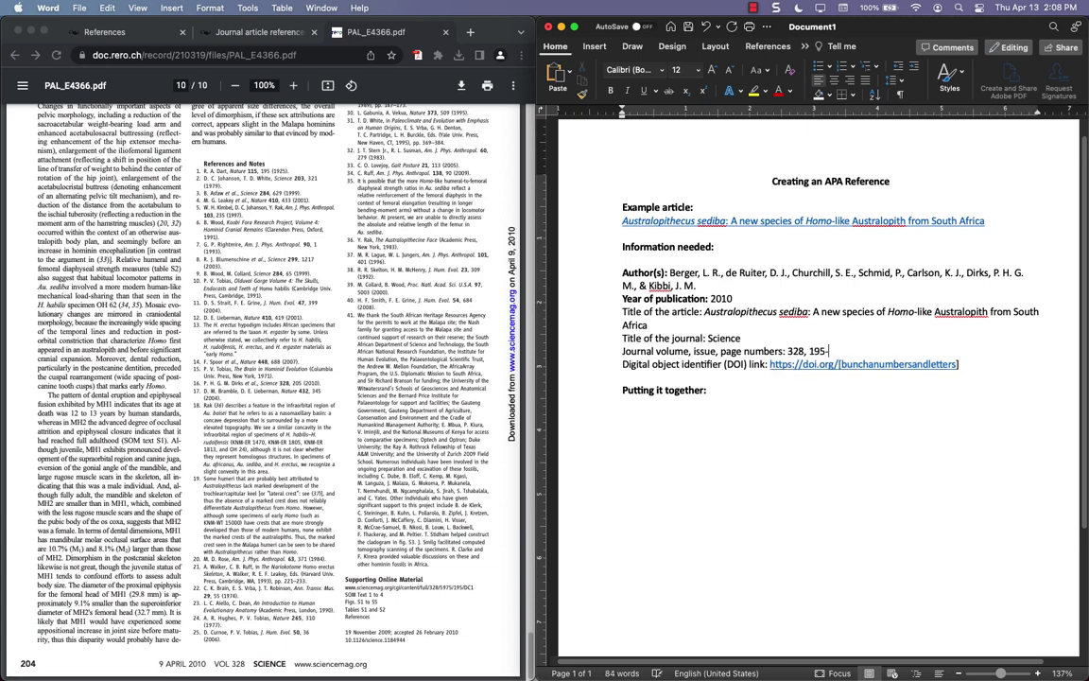
text(-204)
scroll(357, 345, up, 20)
scroll(358, 345, up, 20)
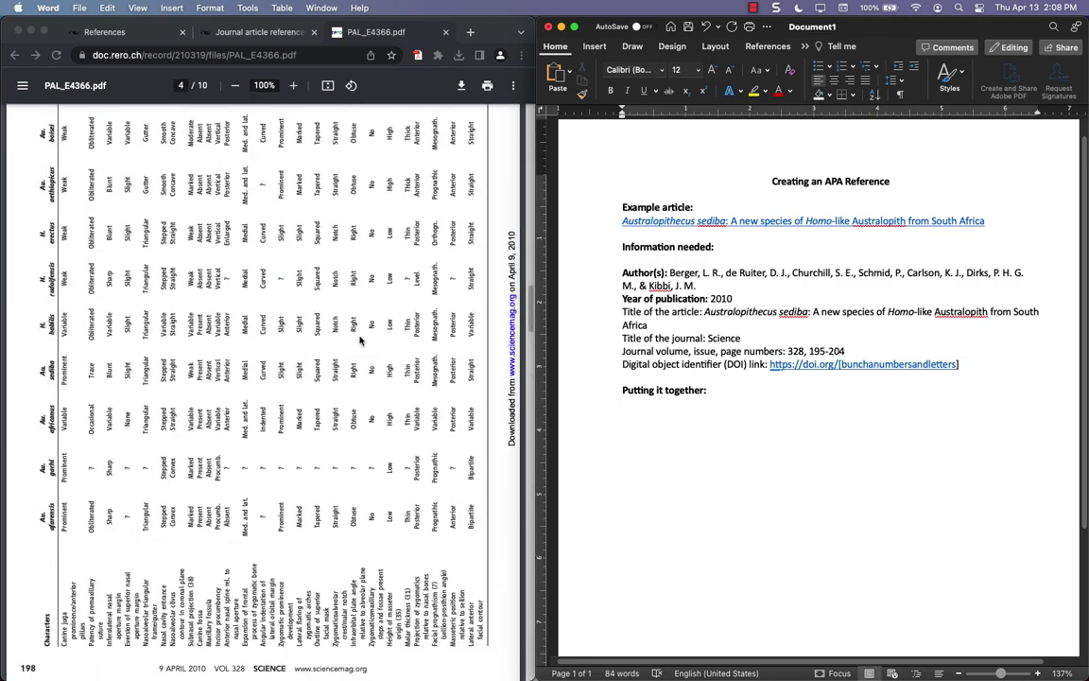
scroll(360, 342, down, 4)
scroll(362, 341, down, 1)
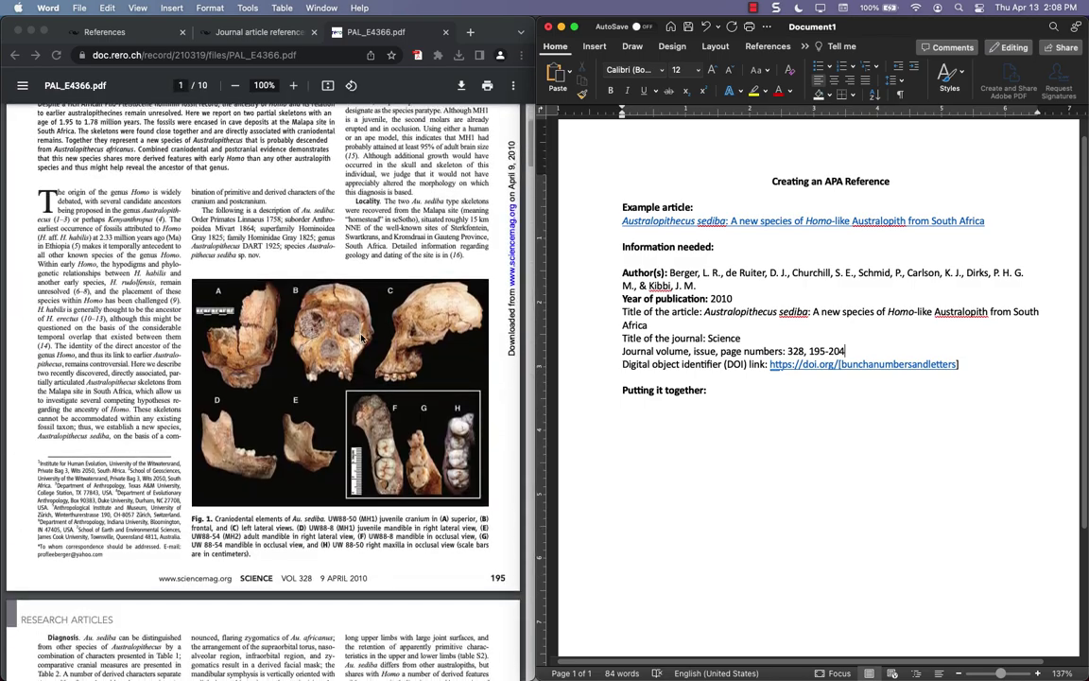
scroll(366, 335, down, 10)
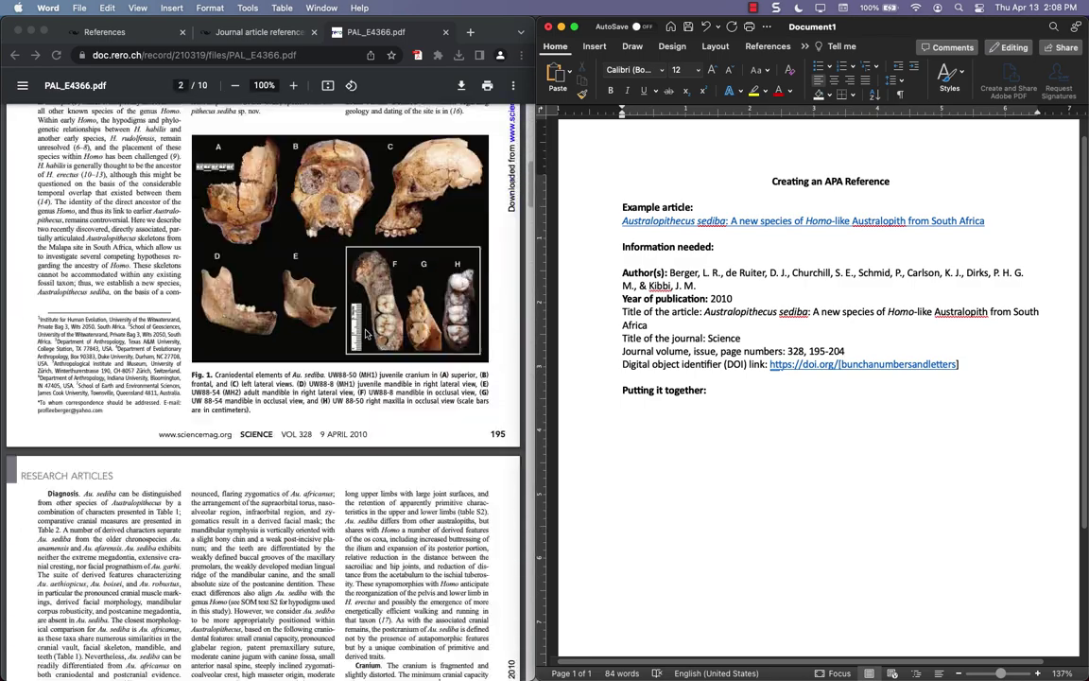
scroll(366, 333, down, 5)
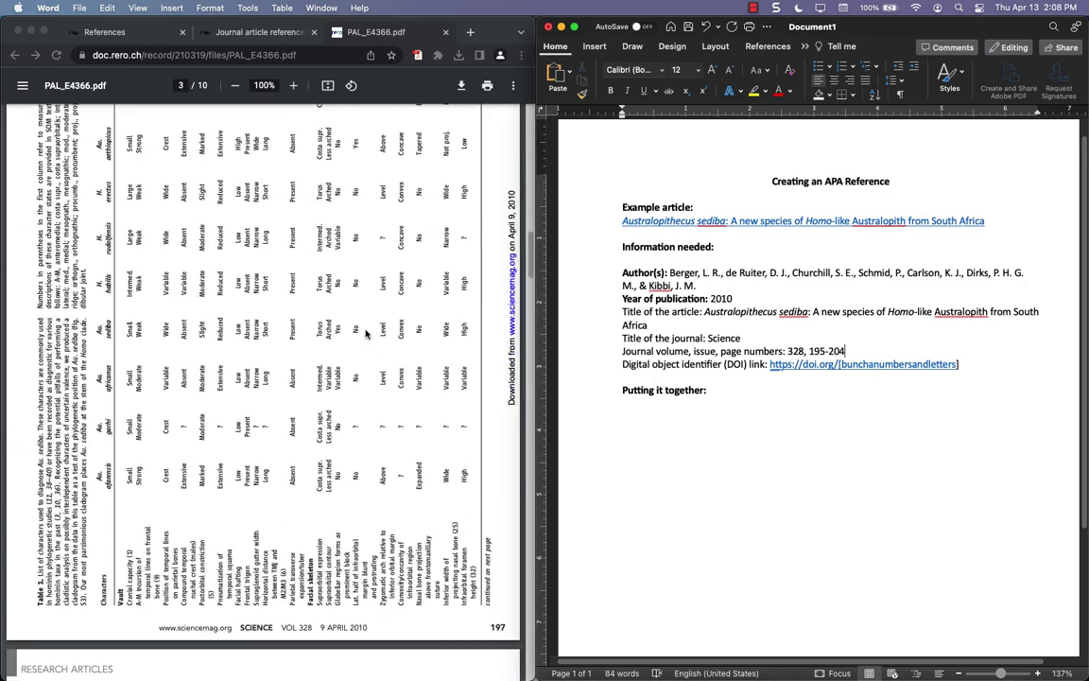
scroll(367, 333, down, 20)
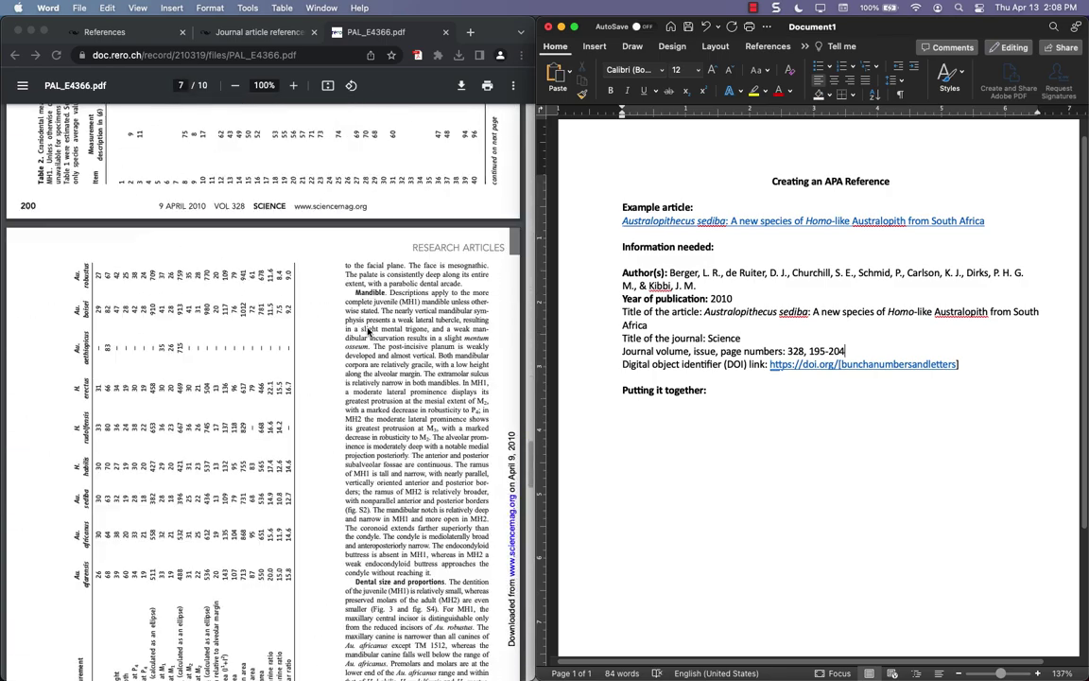
scroll(368, 333, down, 9)
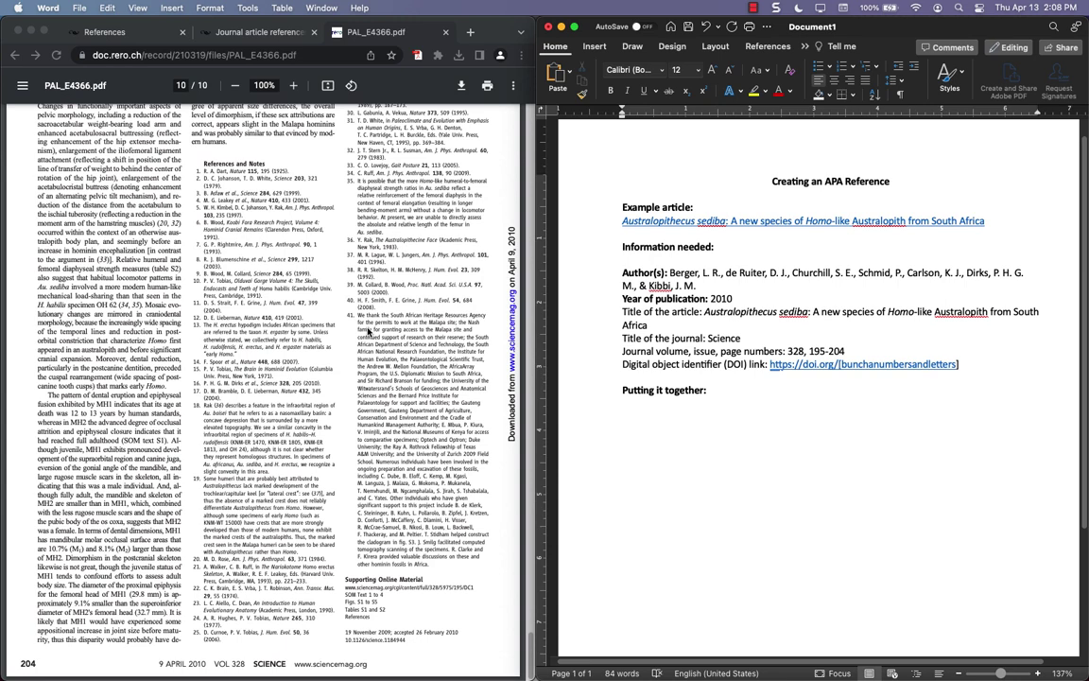
click(418, 646)
drag(407, 641, 412, 664)
key(super+c)
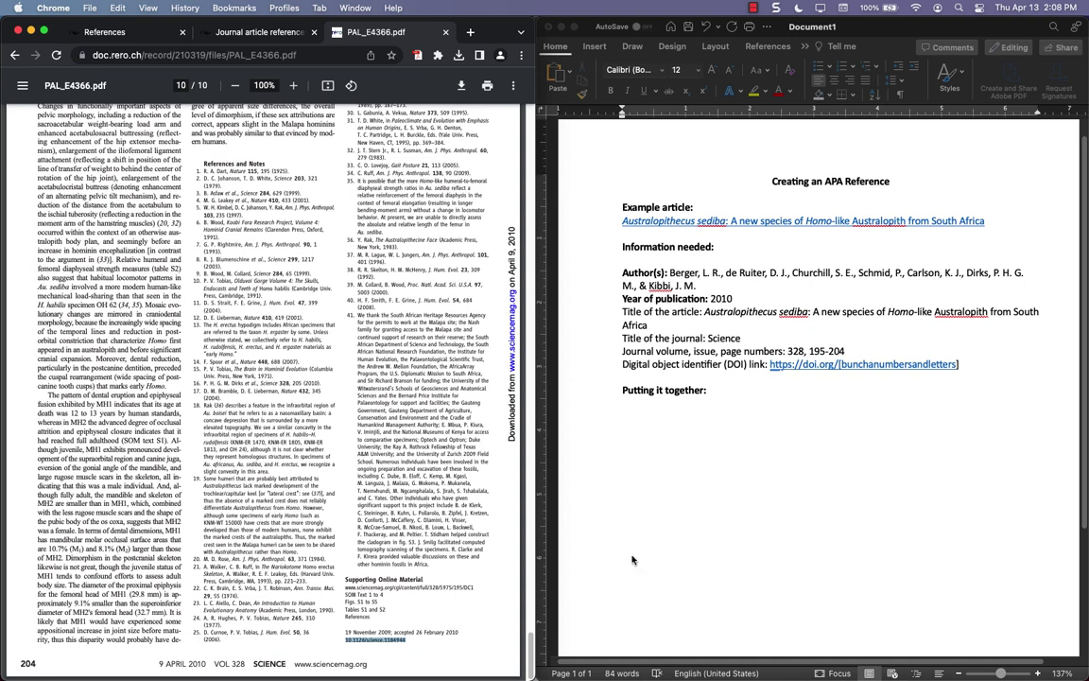
click(958, 387)
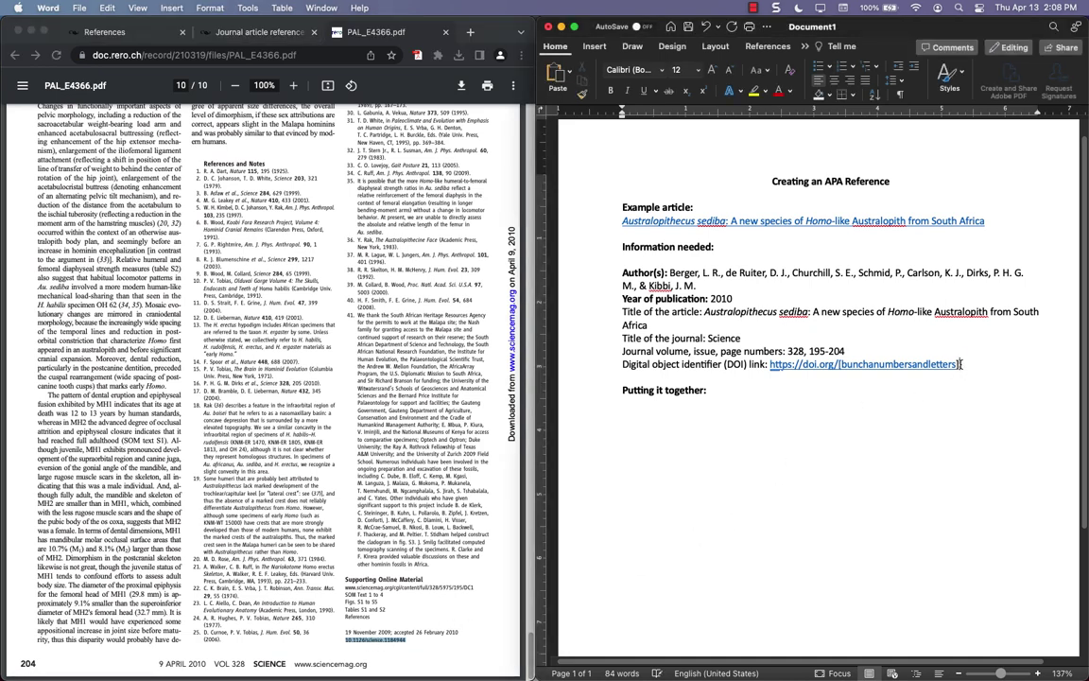
double_click(960, 364)
click(836, 377)
click(957, 363)
key(BackSpace)
key(BackSpace)
key(BackSpace)
key(BackSpace)
key(BackSpace)
key(BackSpace)
key(BackSpace)
key(BackSpace)
key(BackSpace)
key(BackSpace)
key(BackSpace)
key(BackSpace)
key(BackSpace)
key(BackSpace)
key(BackSpace)
key(BackSpace)
key(BackSpace)
key(BackSpace)
key(BackSpace)
key(BackSpace)
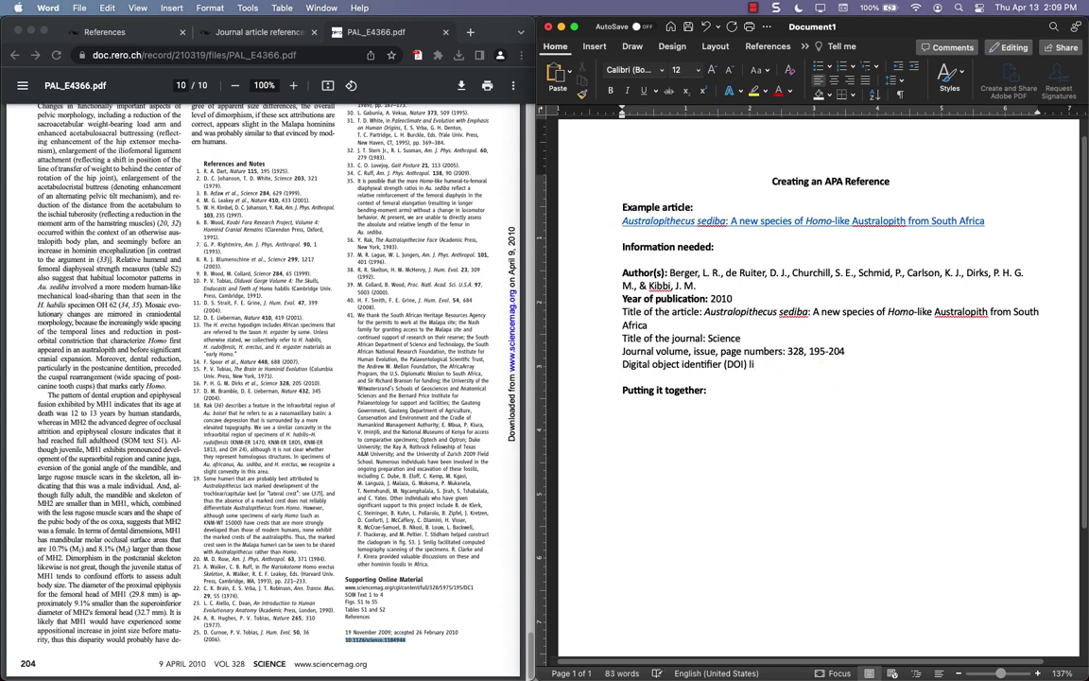
text(nk: https:)
key(BackSpace)
text(oi.org/)
key(super+v)
key(Return)
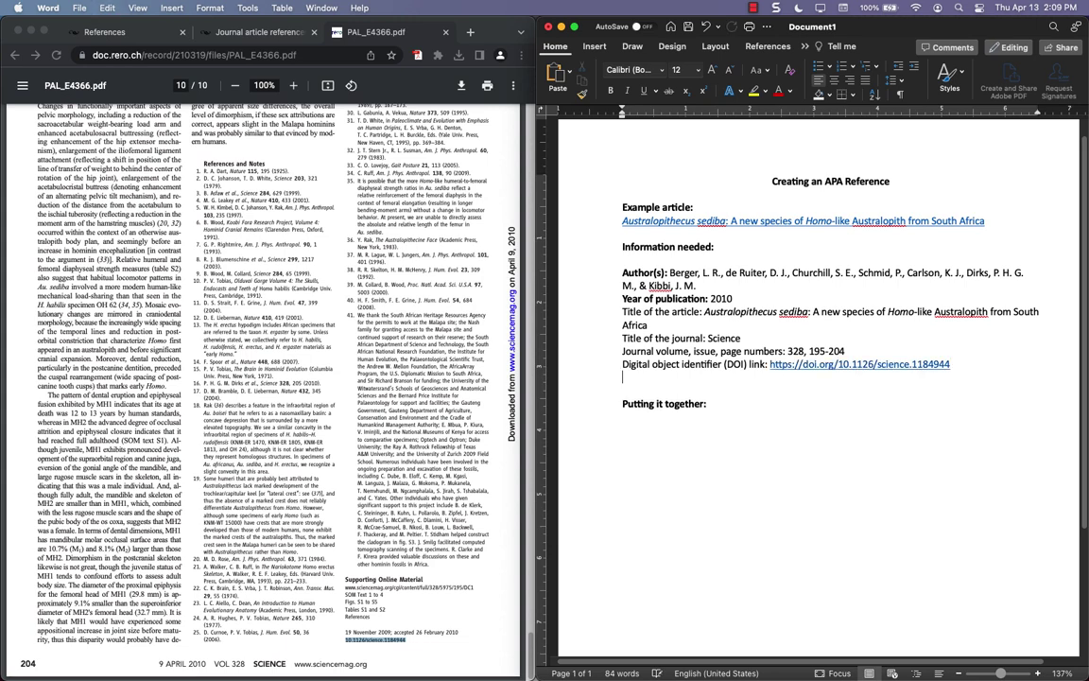
Open the DOI link to confirm it reaches the article, then close that page
click(901, 366)
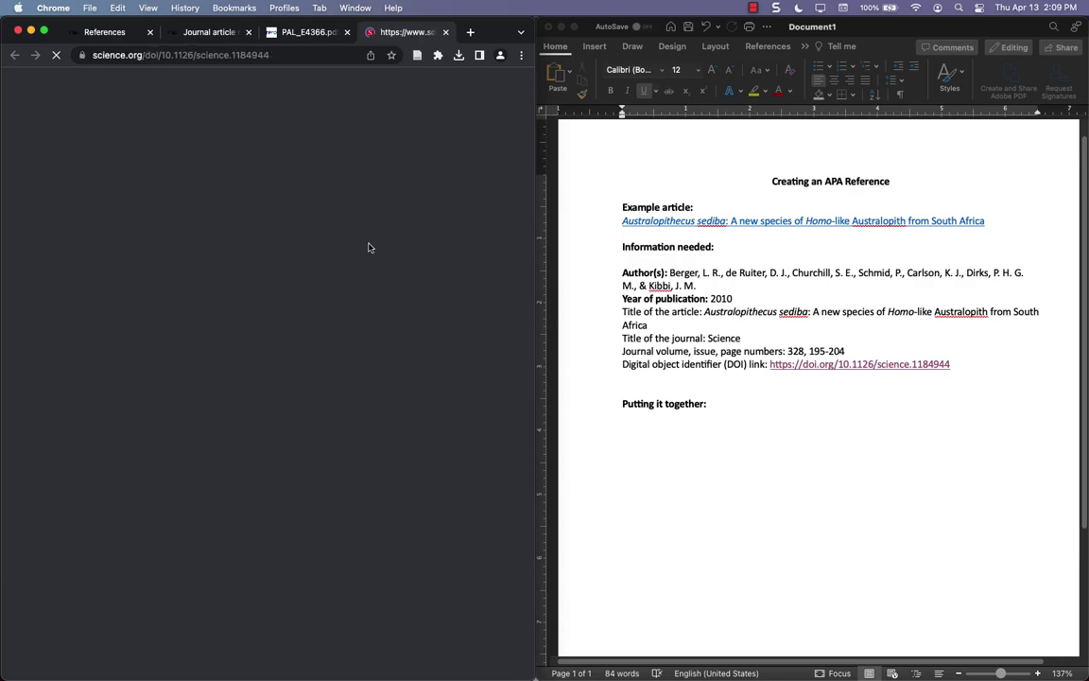
scroll(287, 284, down, 10)
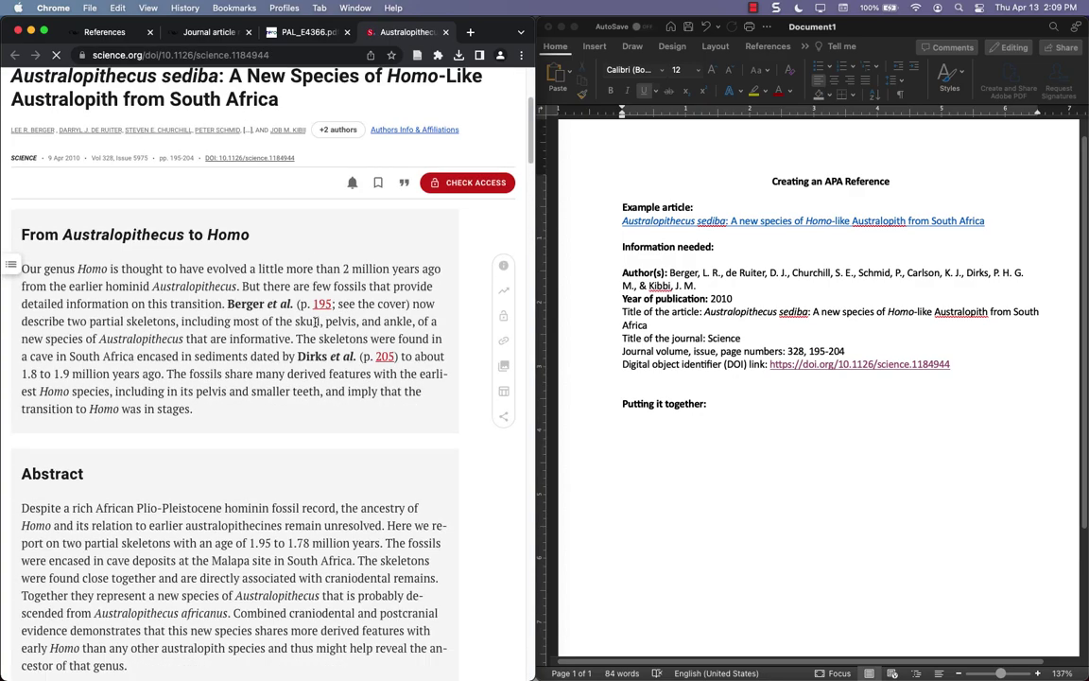
scroll(322, 315, up, 10)
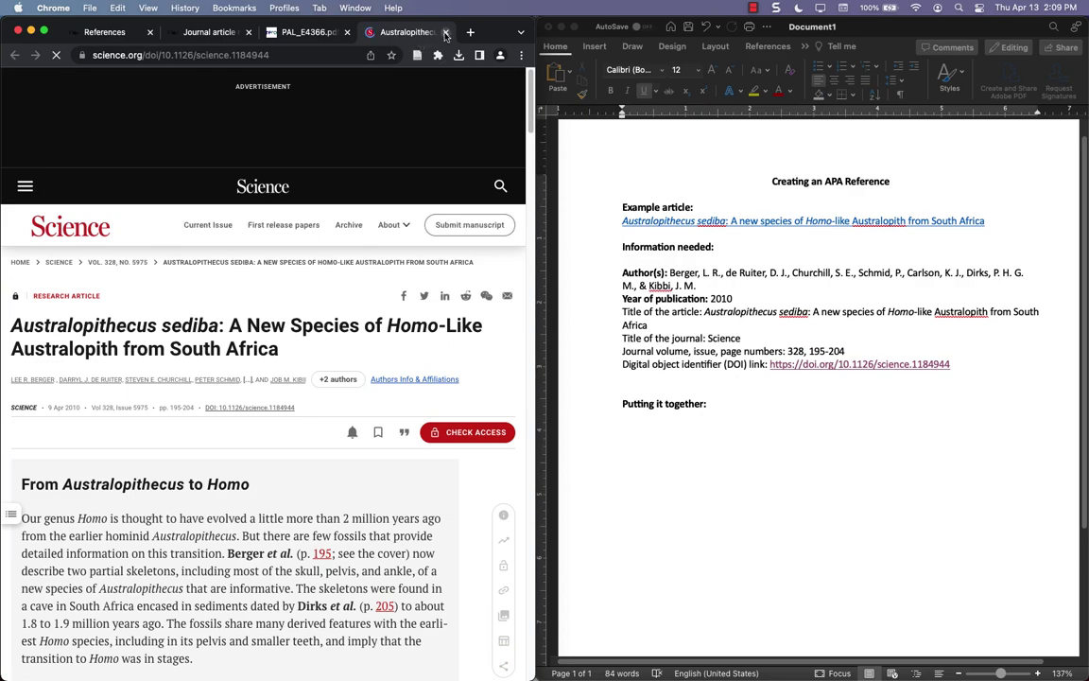
key(super+w)
Start the reference line with the pasted author list followed by (2010)
click(697, 378)
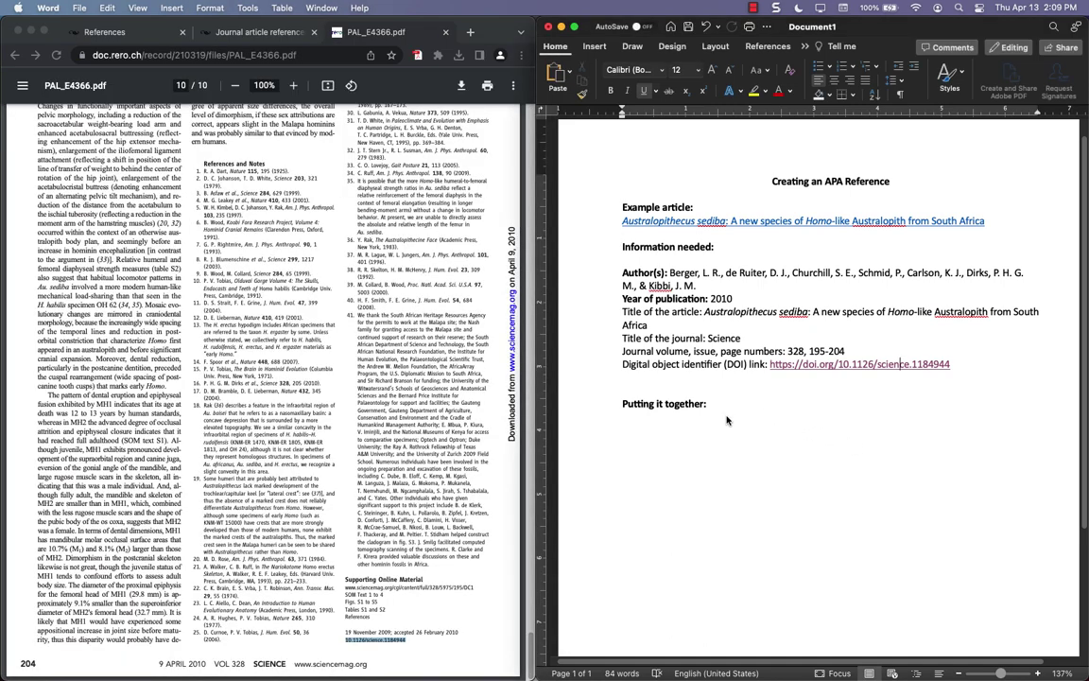
key(Return)
drag(669, 272, 697, 285)
key(super+c)
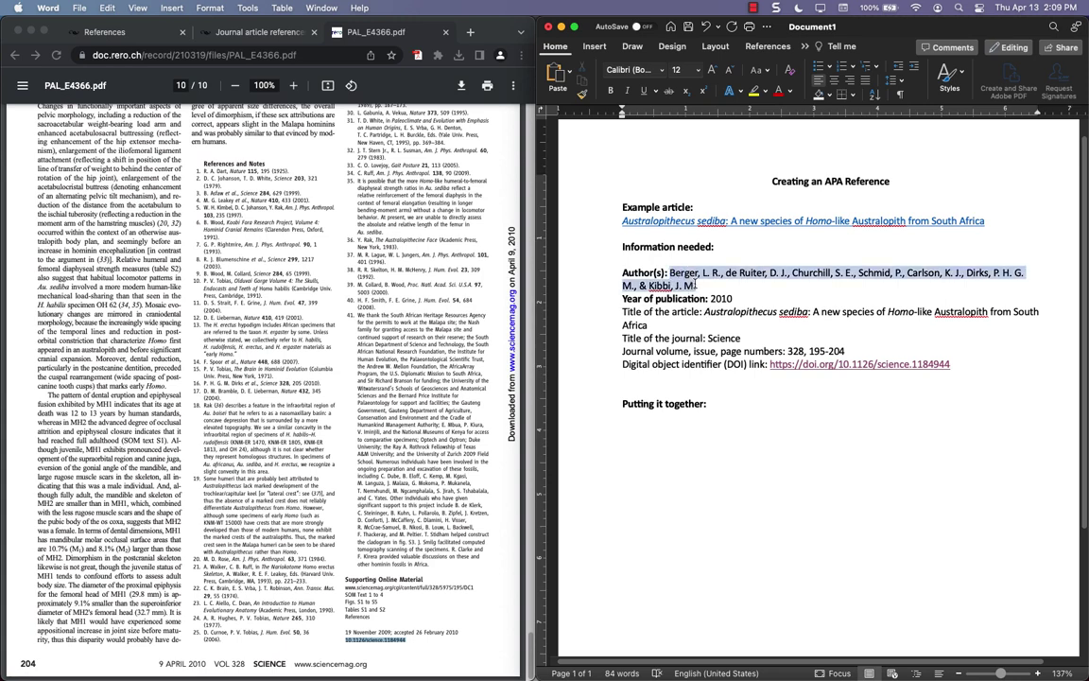
click(652, 439)
key(super+v)
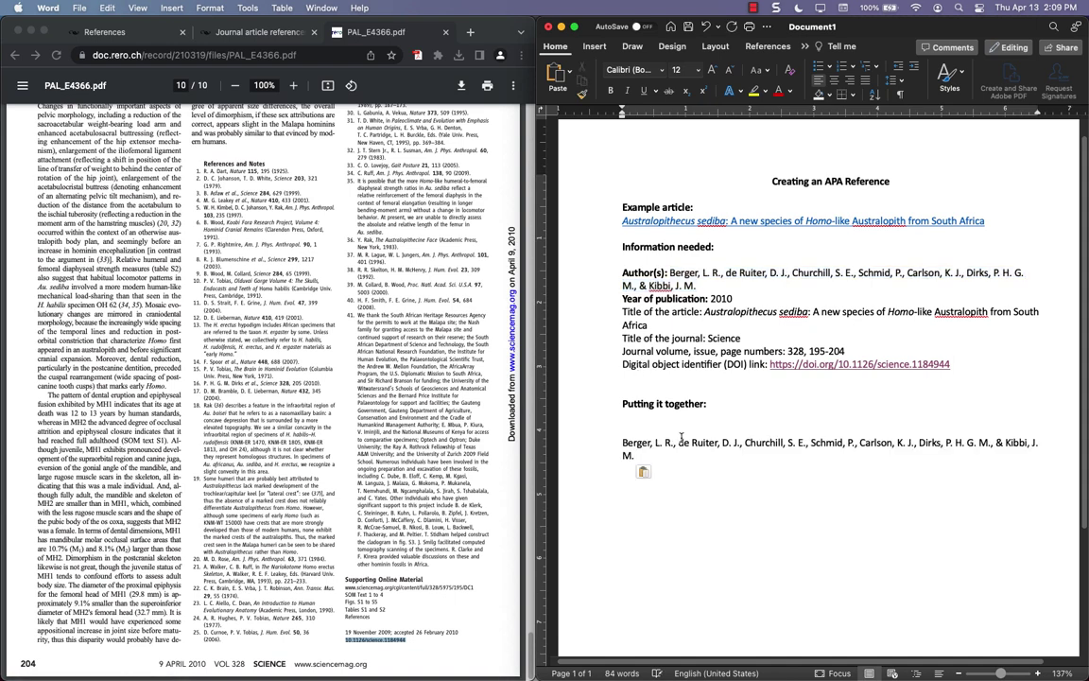
key(BackSpace)
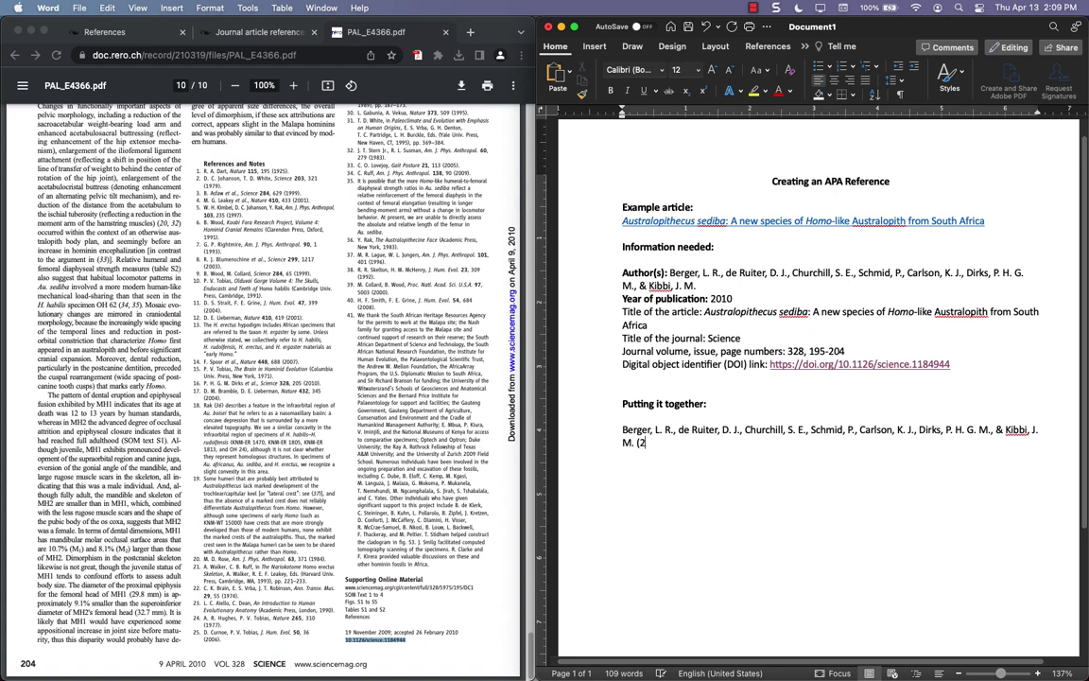
text(010).)
Paste the article title after the year, ending it with a period
drag(704, 312, 651, 327)
key(super+c)
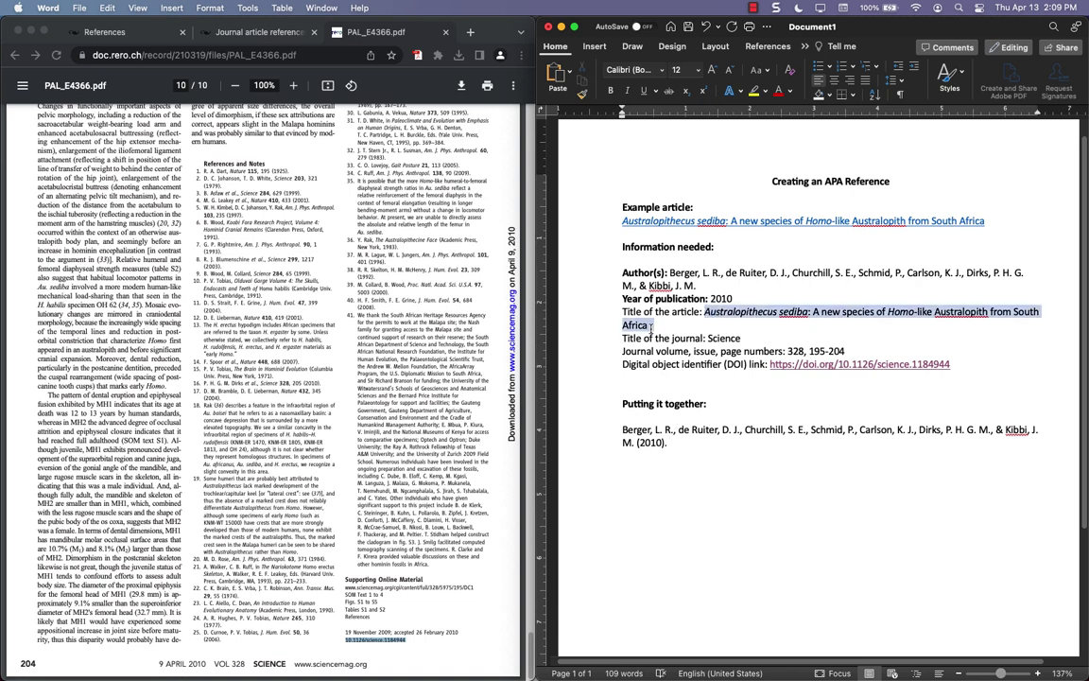
click(685, 438)
key(super+v)
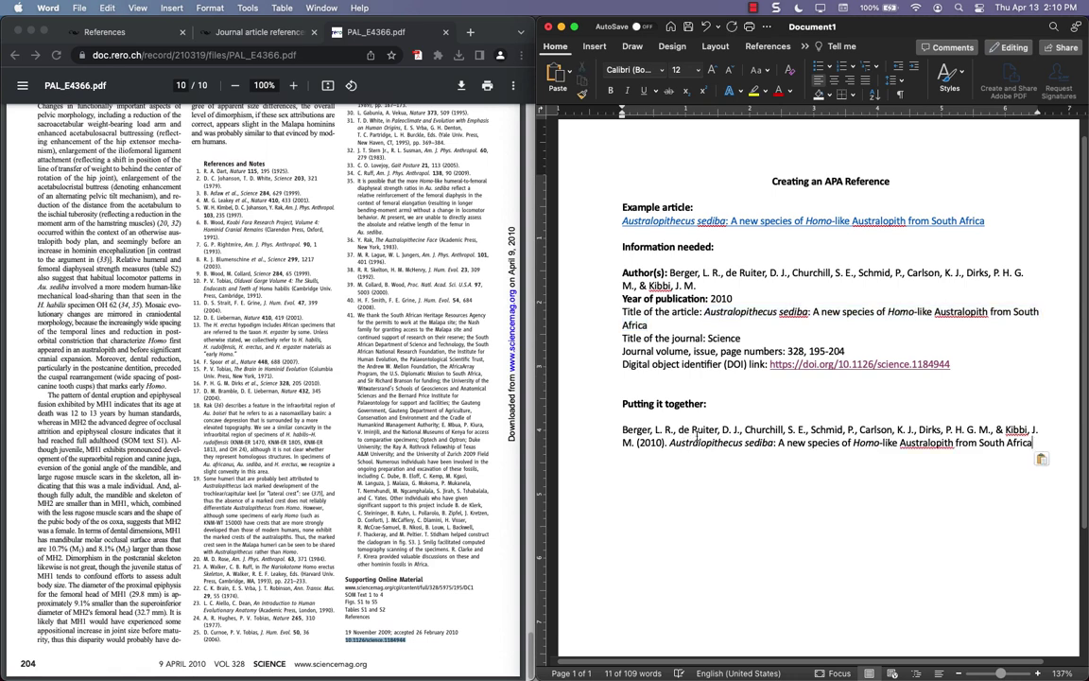
text(.)
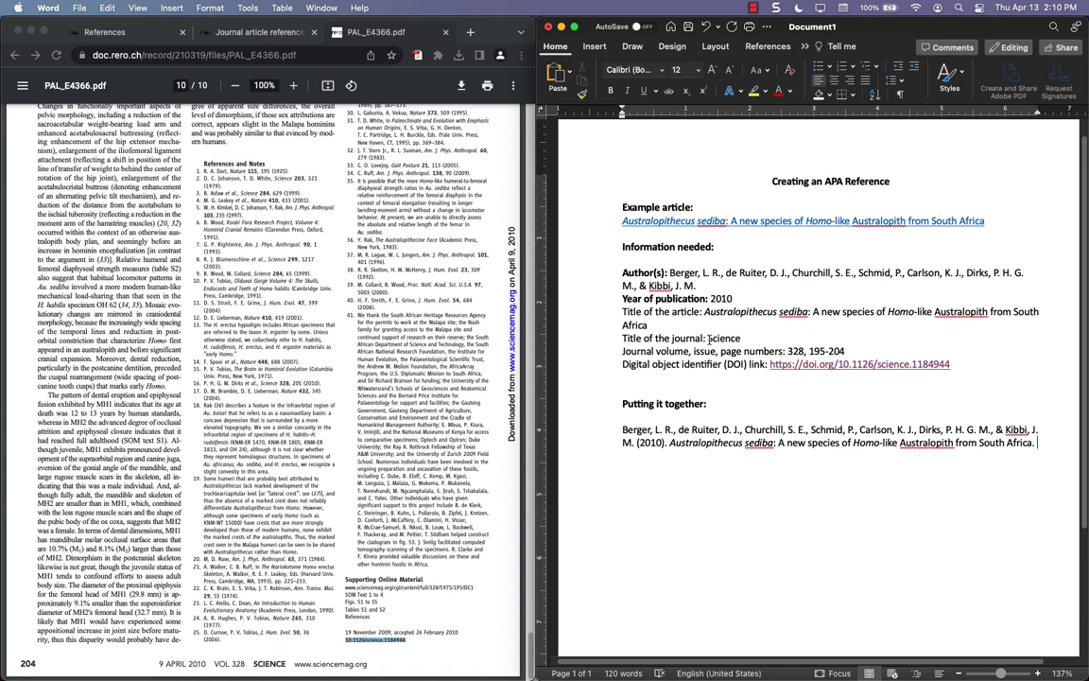
Add the journal name Science with a comma and italicise it
drag(708, 339, 741, 338)
key(super+c)
click(1036, 440)
key(super+v)
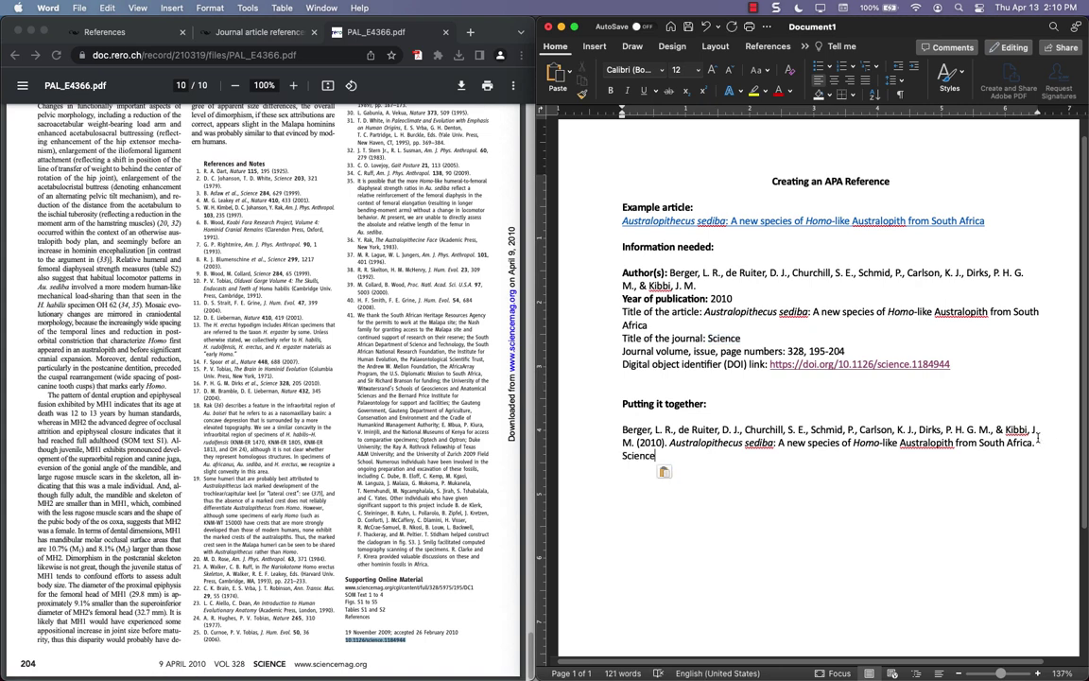
text(,)
drag(622, 454, 654, 455)
key(super+i)
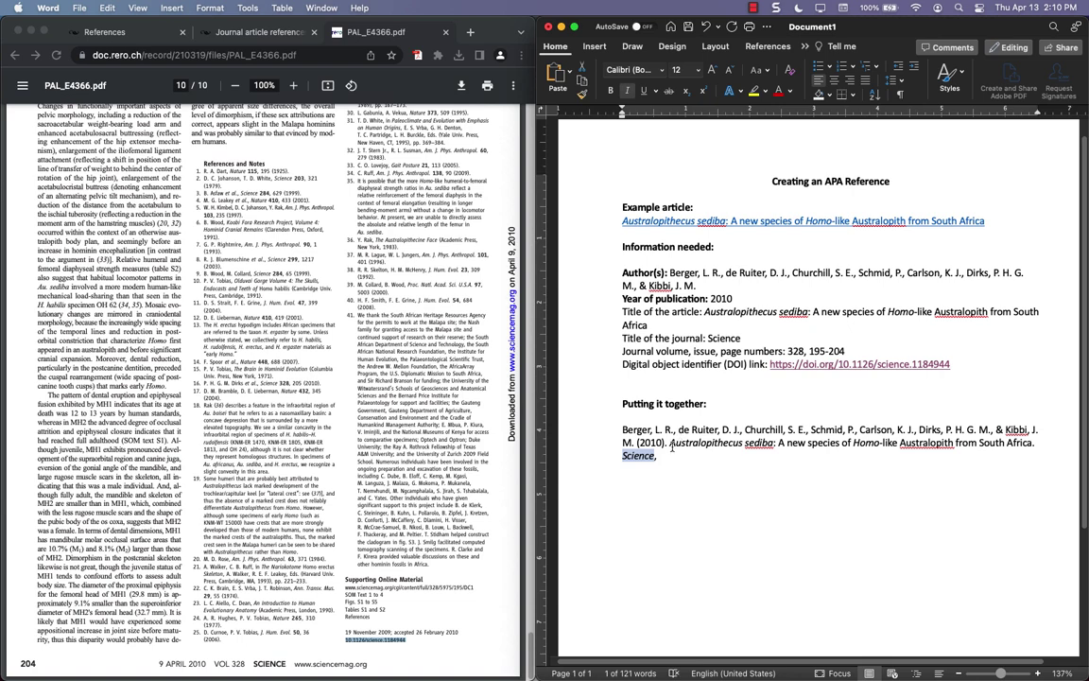
click(689, 452)
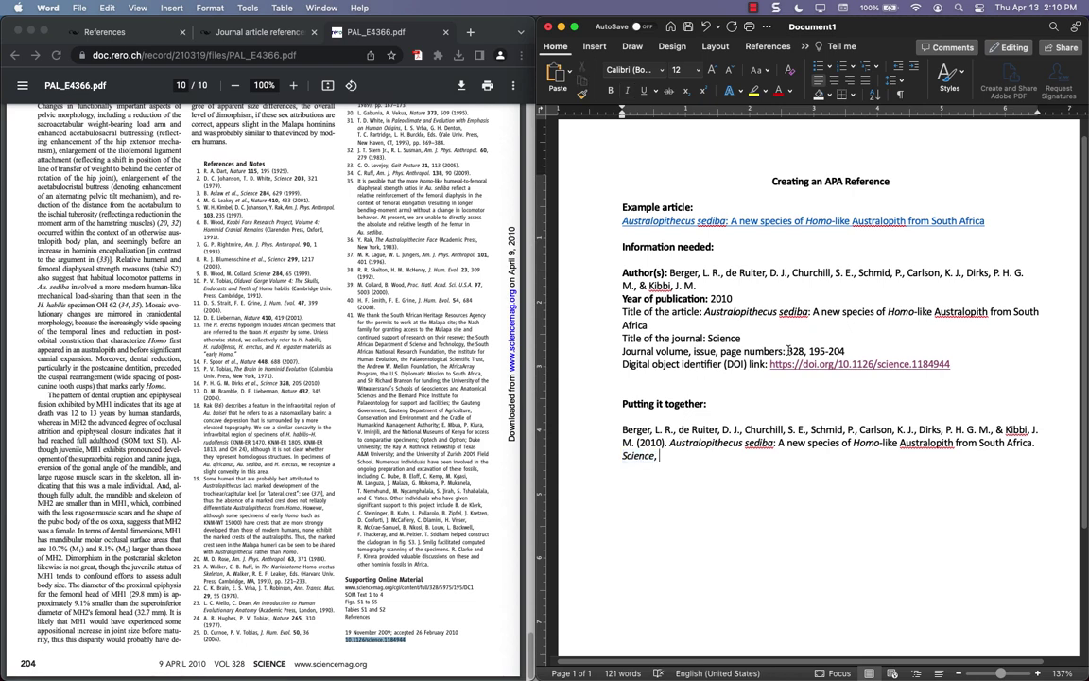
Add the italic volume number 328 followed by a comma
double_click(790, 351)
click(681, 457)
text(328)
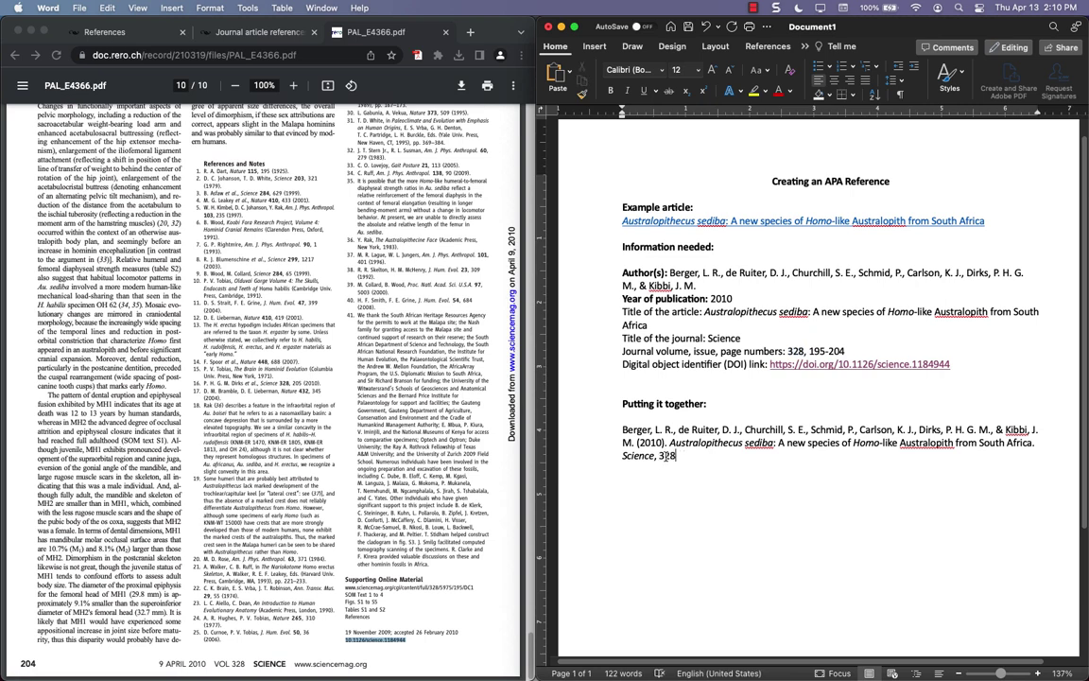
key(super+i)
key(Right)
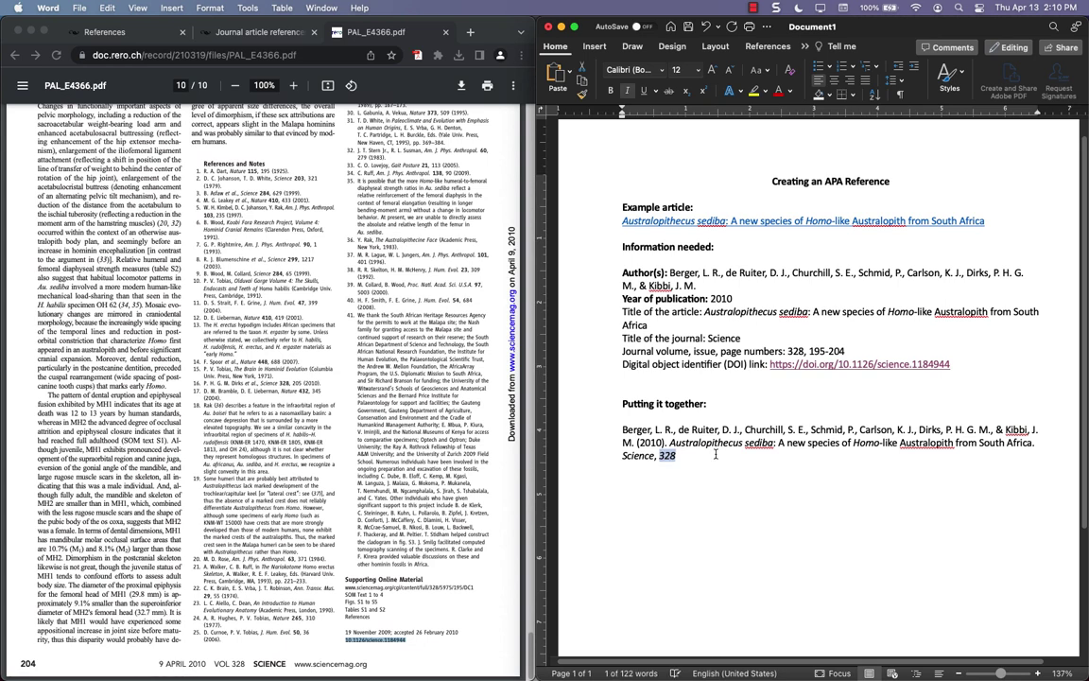
text(,)
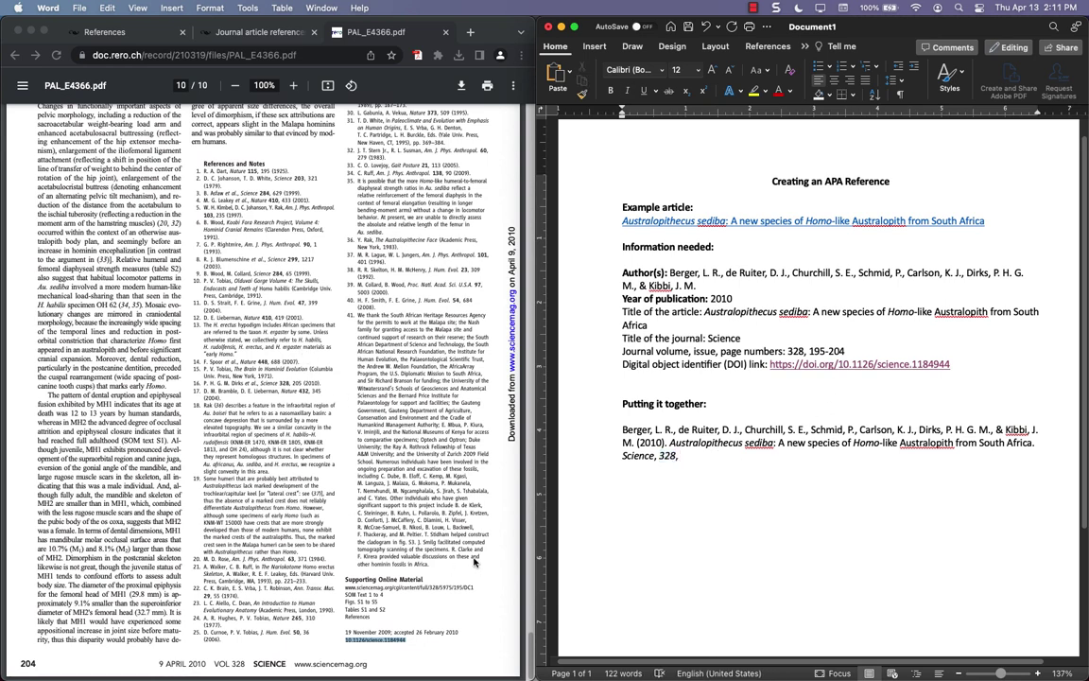
Open the DOI link in Chrome and highlight the issue number 5975
click(858, 367)
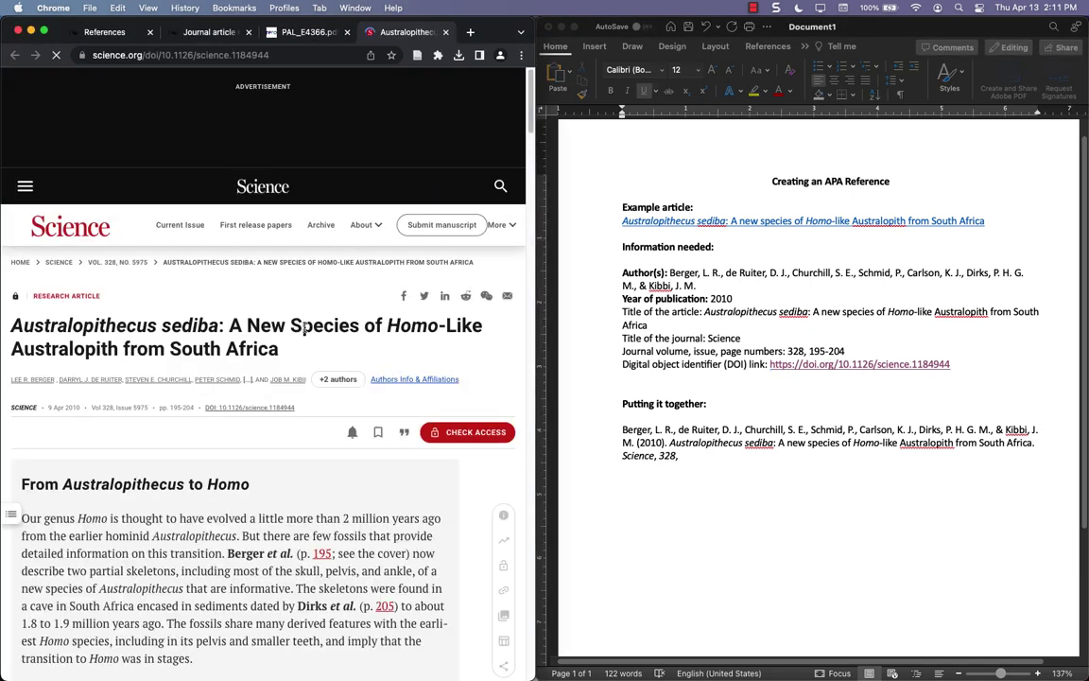
scroll(267, 315, down, 4)
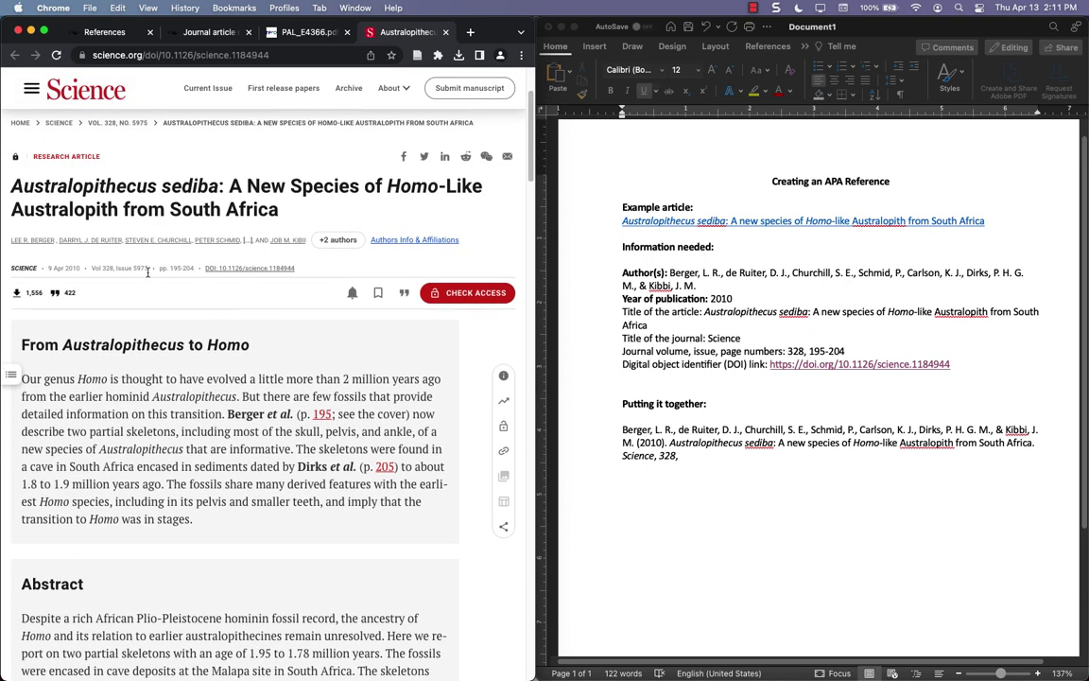
drag(149, 270, 140, 269)
Add issue (5975) and pages 195-204 after the volume number
click(612, 414)
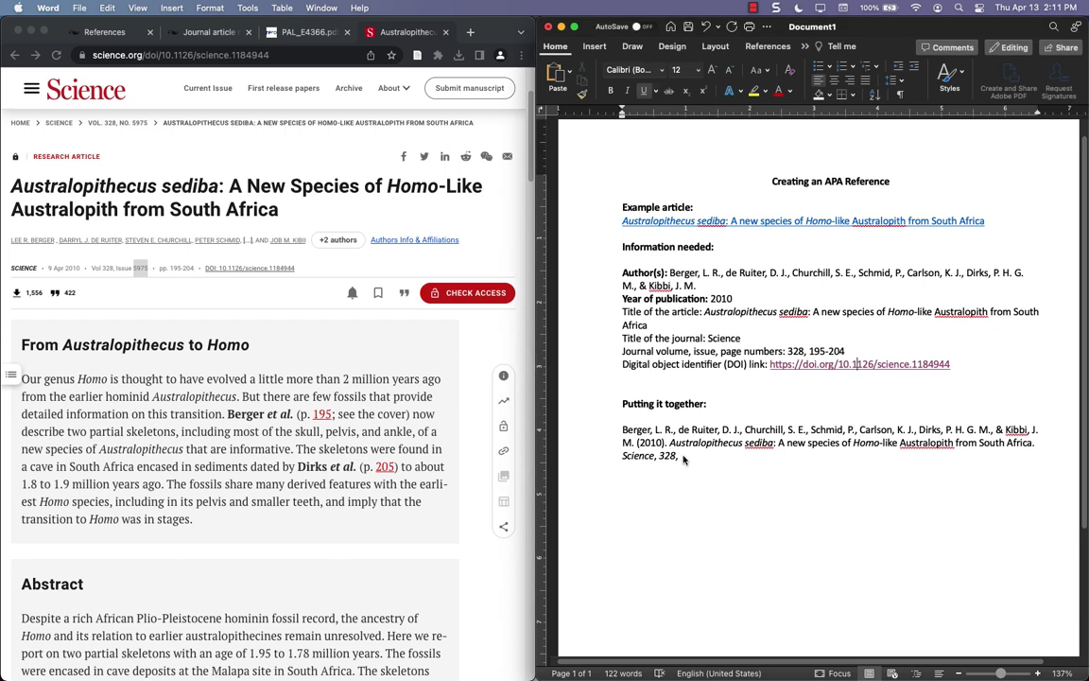
click(684, 460)
text((5975)
text(195-)
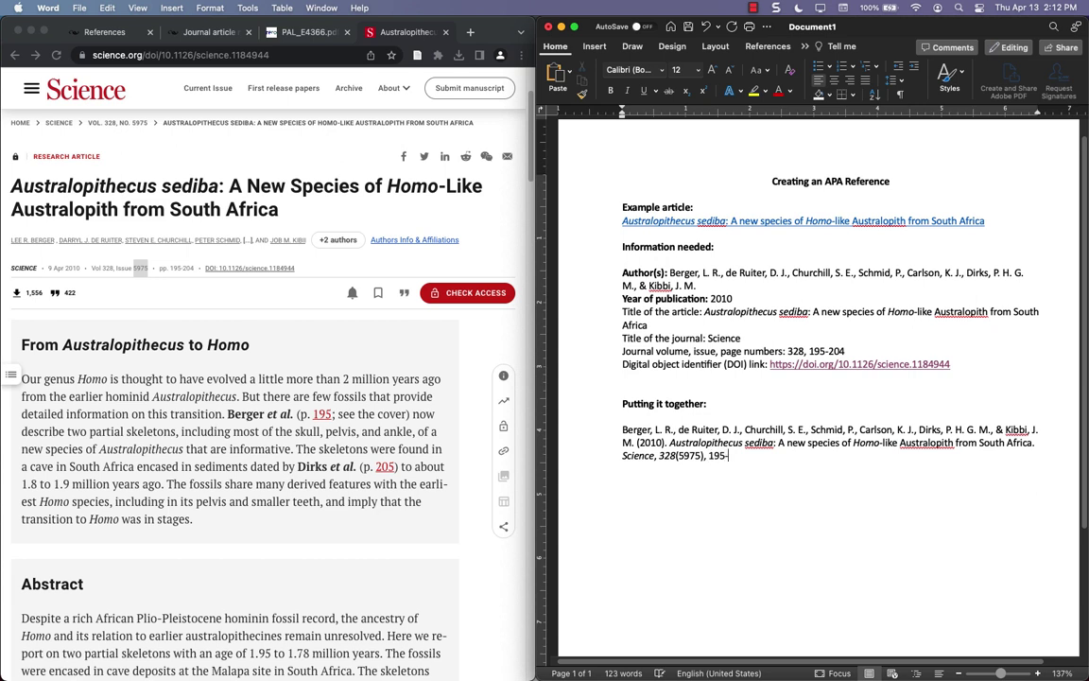
text(203)
text(.)
drag(950, 365, 771, 387)
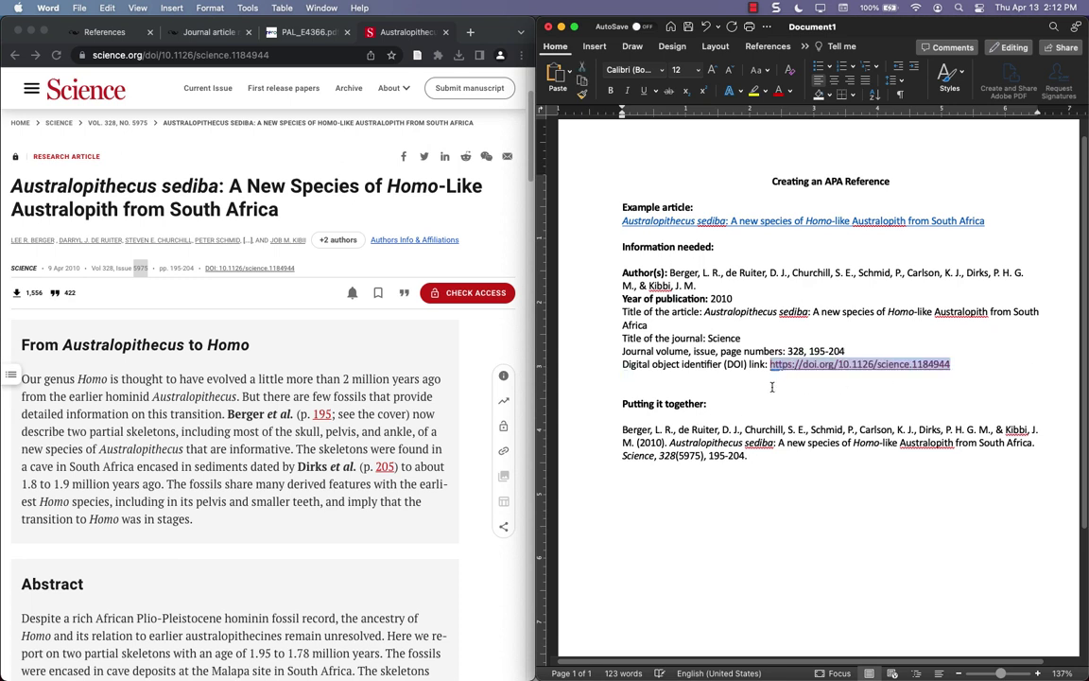
key(super+c)
click(763, 457)
key(super+v)
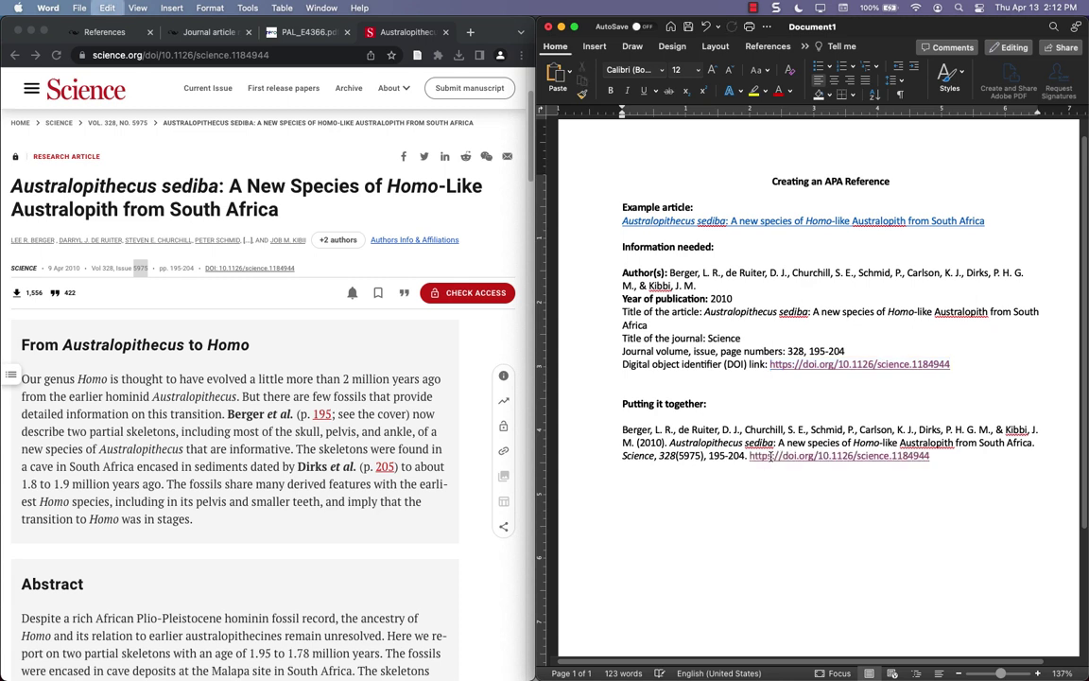
key(Return)
Apply a 0.5-inch hanging indent to the reference paragraph under Putting it together
triple_click(646, 442)
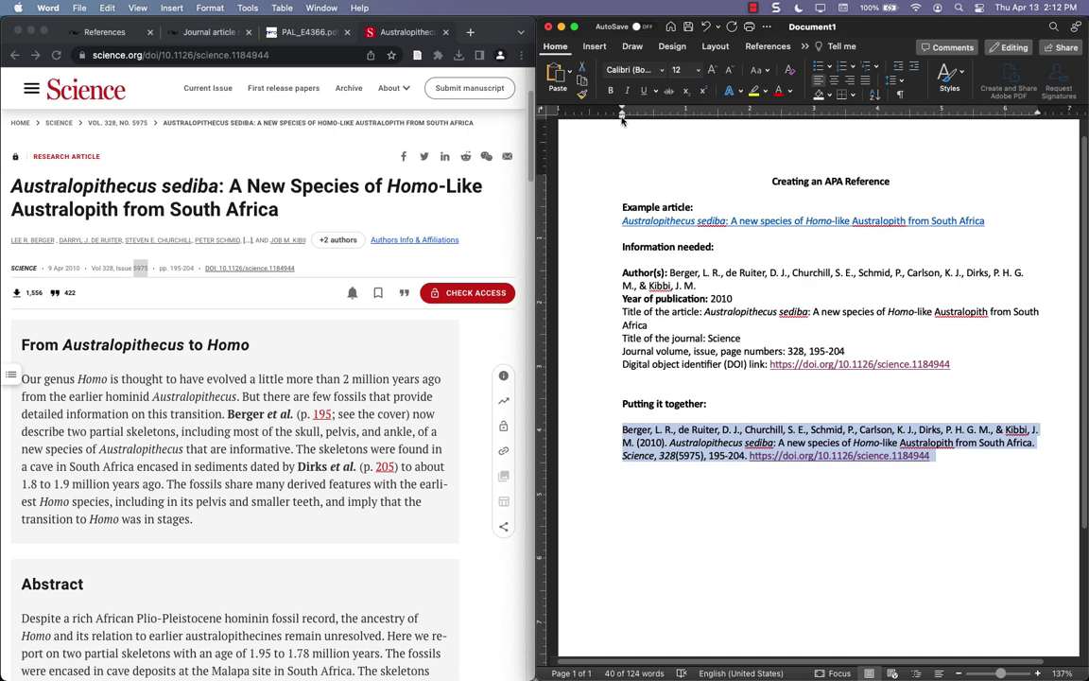
mouse_move(622, 118)
mouse_down()
mouse_move(653, 122)
mouse_move(652, 111)
mouse_move(622, 111)
mouse_up()
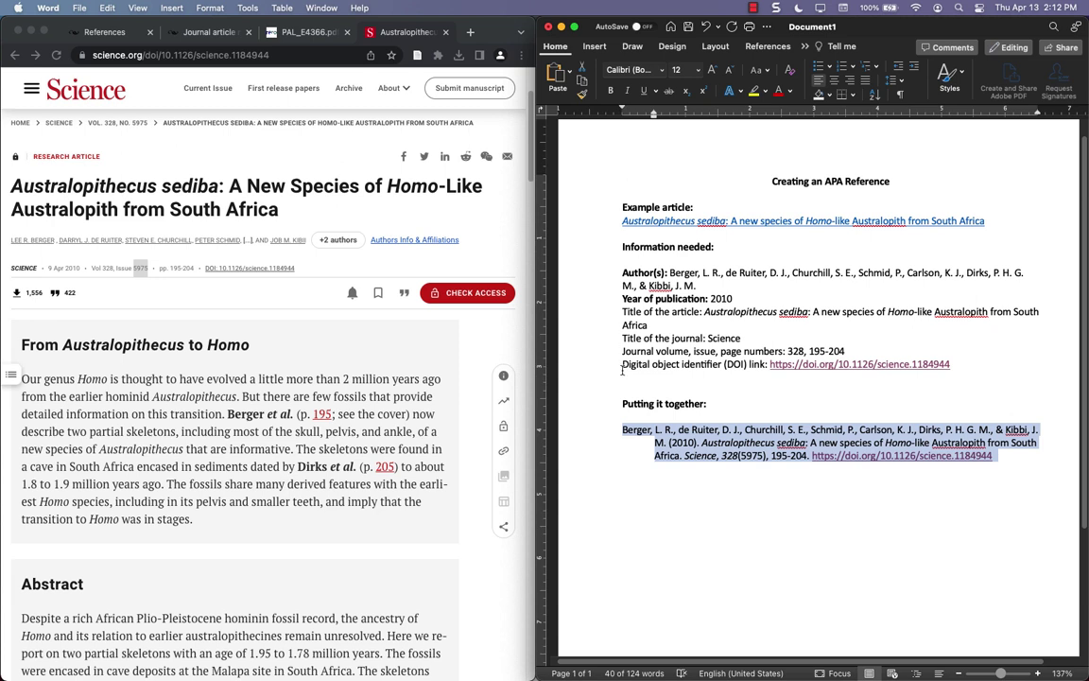
click(624, 441)
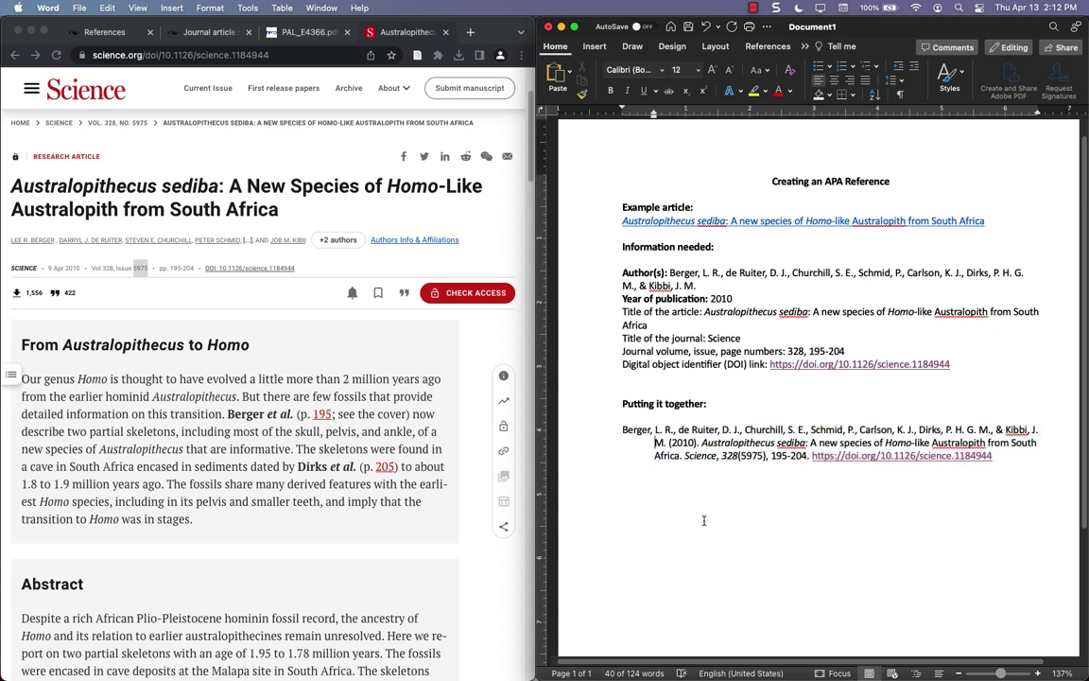